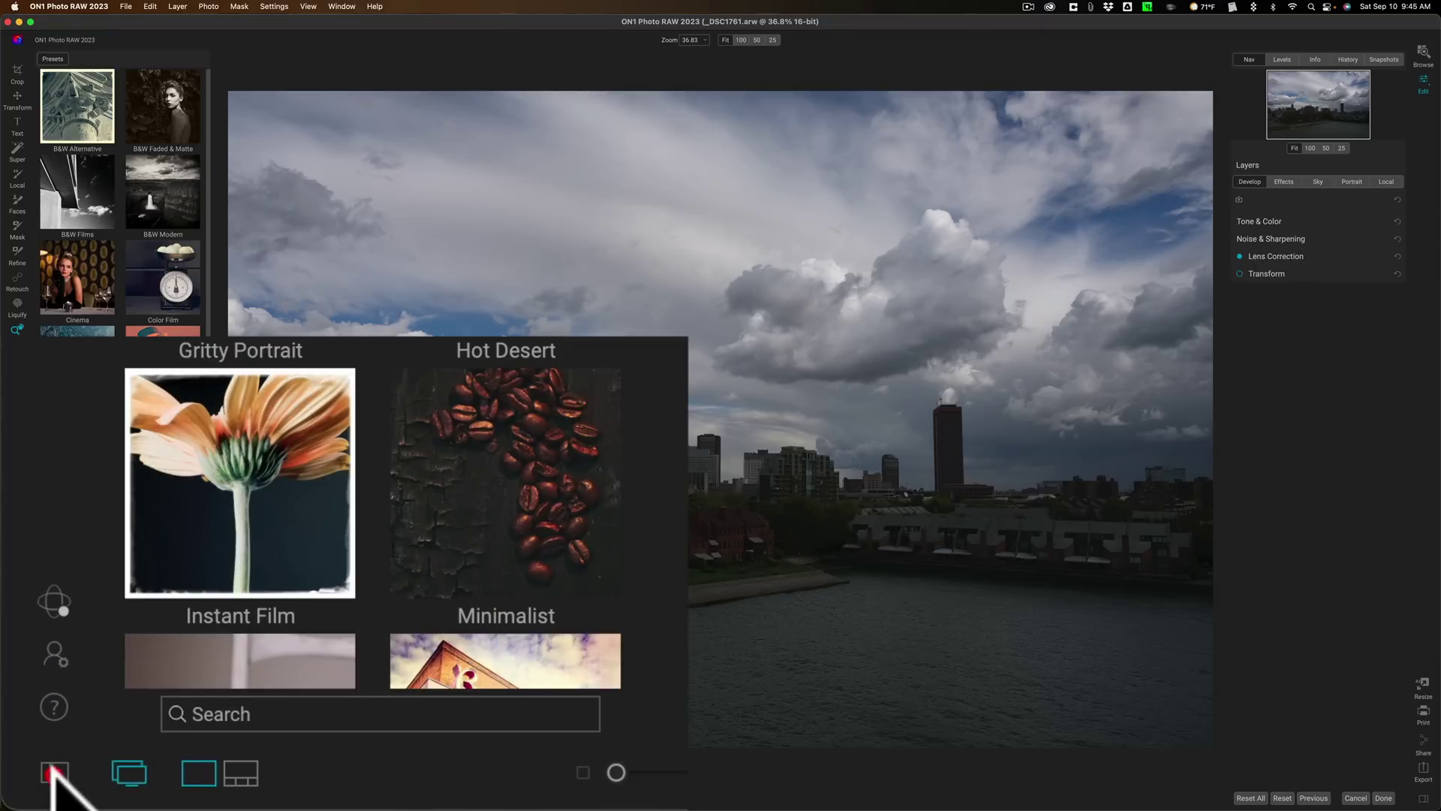
- Hide the Presets panel and set Tone & Color Shadows to 40 and Highlights to -32
{"action": "left_click", "coordinate": [53, 773]}
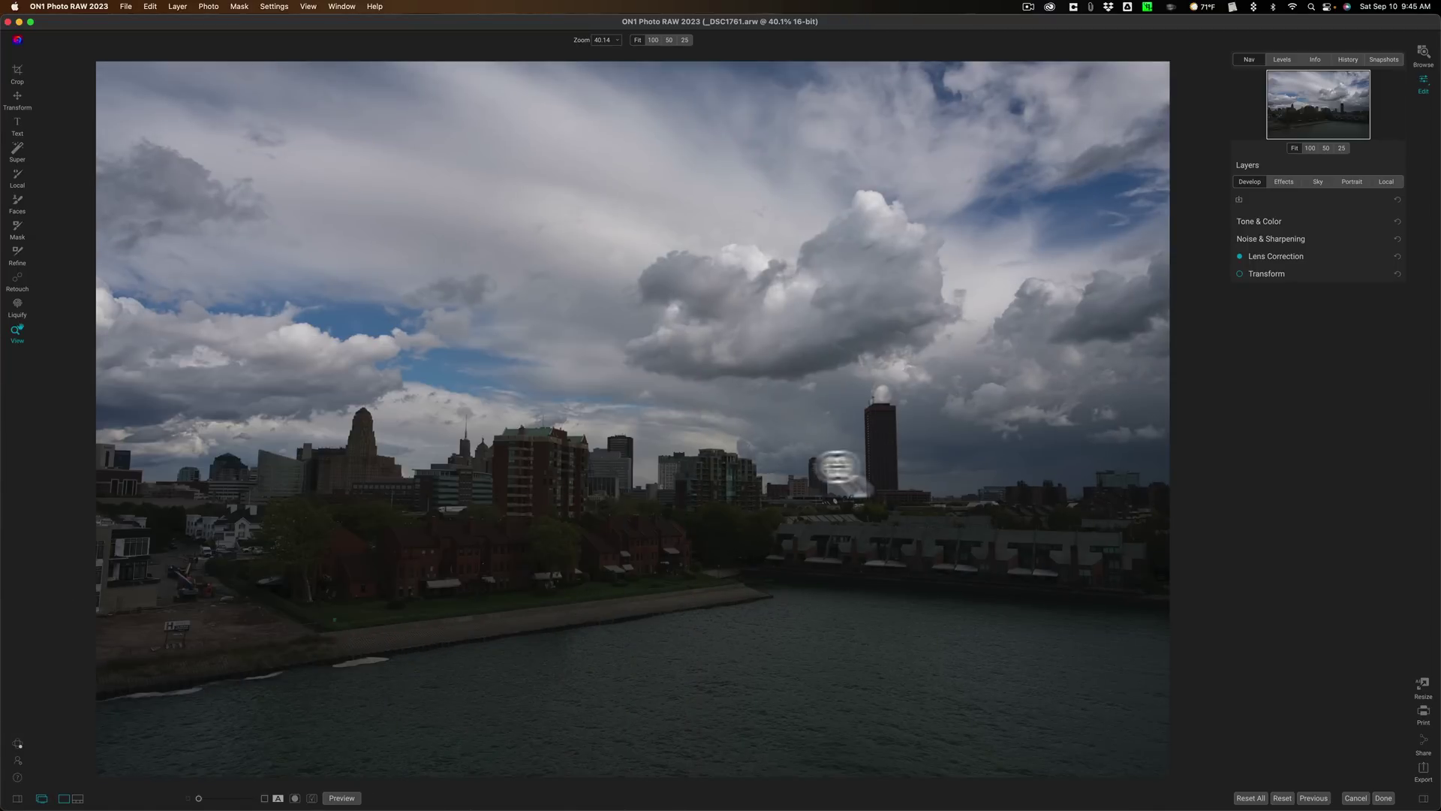
{"action": "left_click", "coordinate": [1319, 219]}
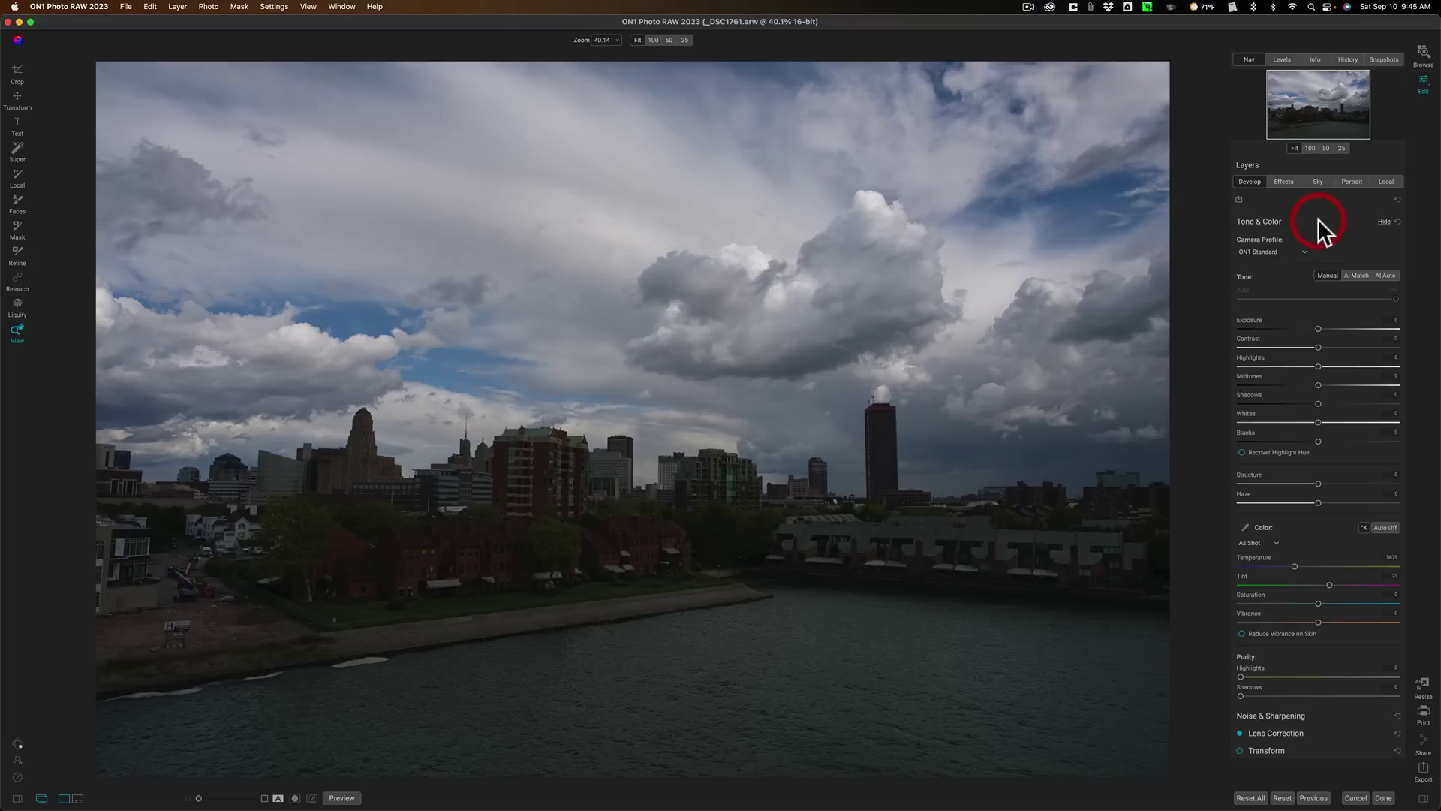
{"action": "left_click_drag", "start_coordinate": [1316, 405], "coordinate": [1339, 401]}
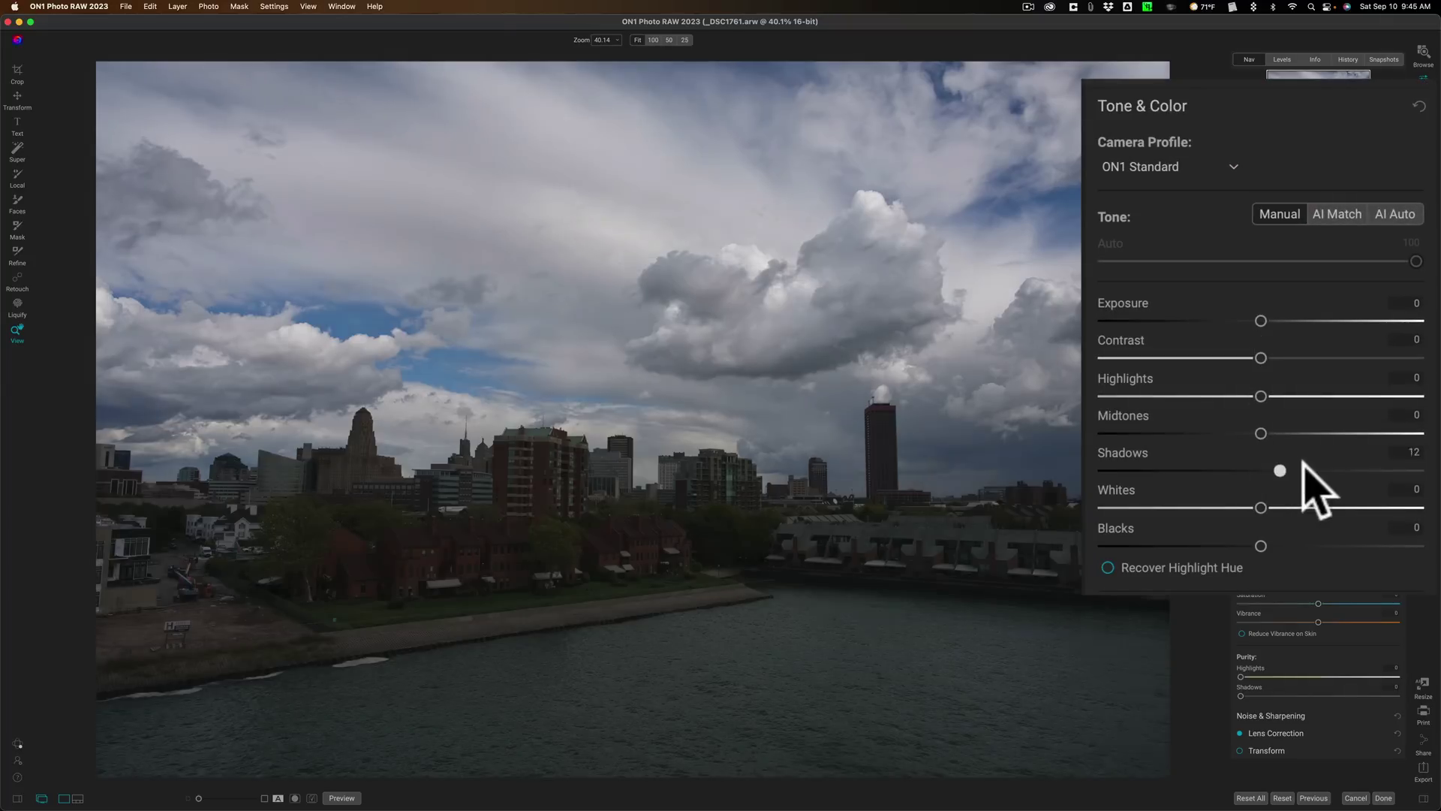
{"action": "left_click_drag", "start_coordinate": [1304, 462], "coordinate": [1316, 463]}
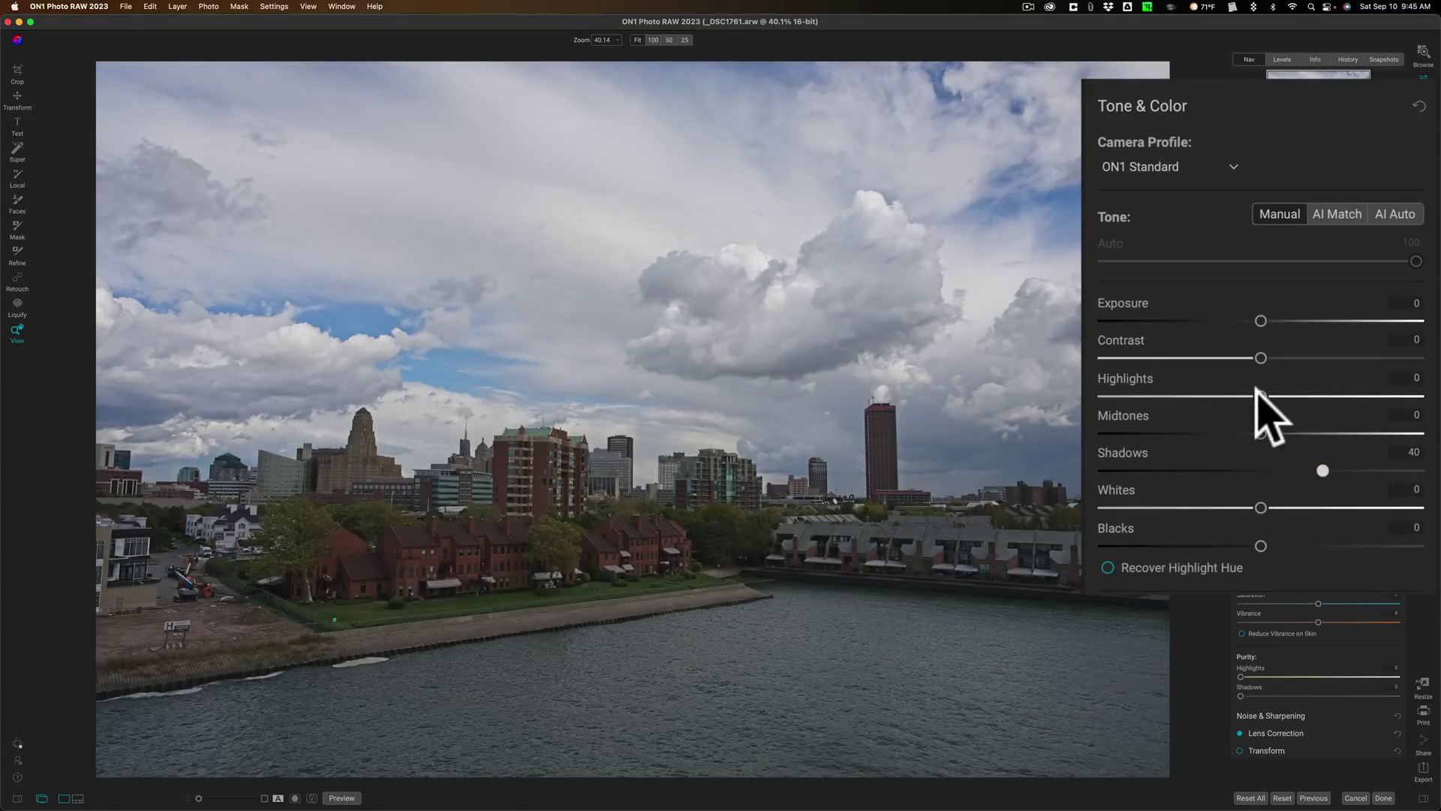
{"action": "left_click_drag", "start_coordinate": [1258, 394], "coordinate": [1212, 396]}
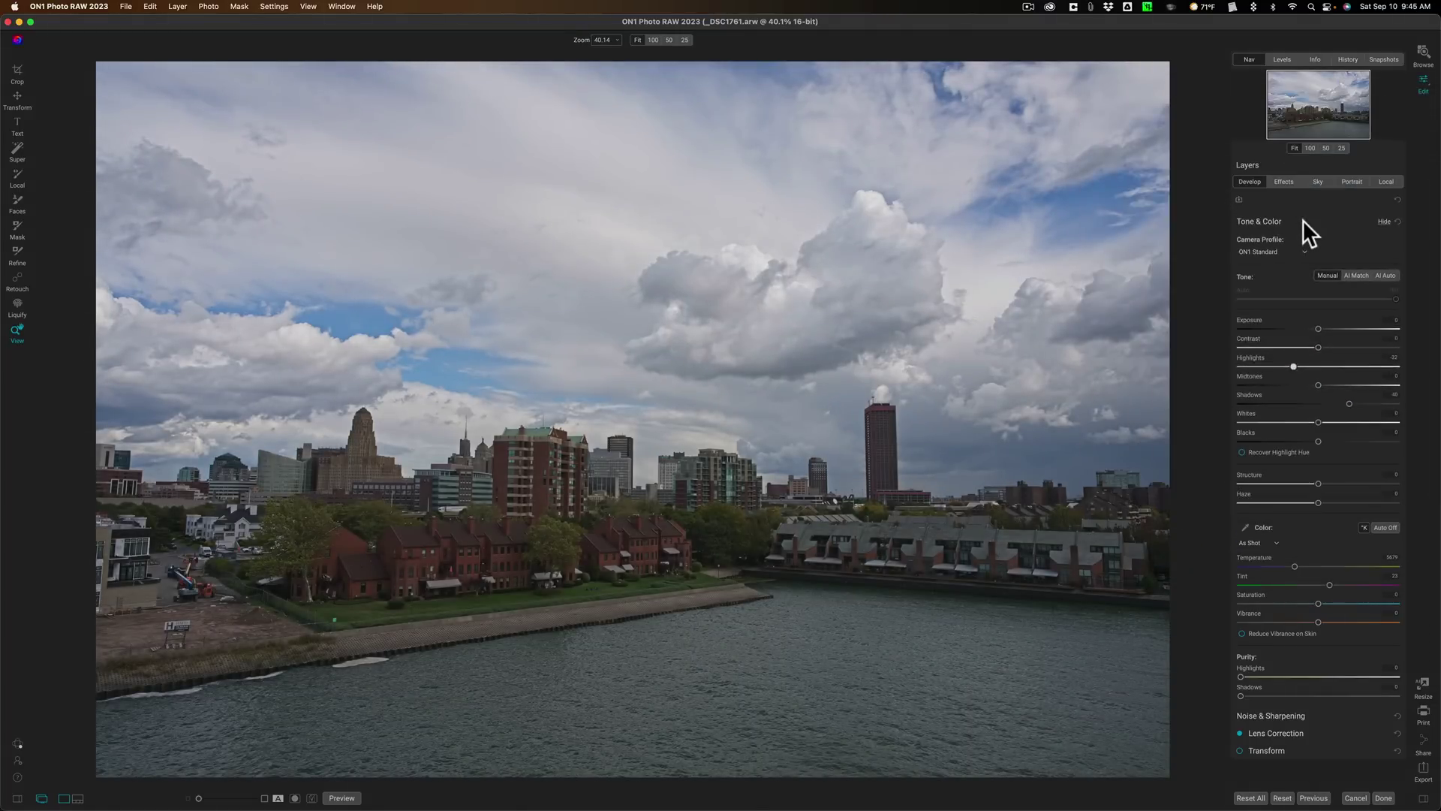
{"action": "left_click", "coordinate": [1303, 221]}
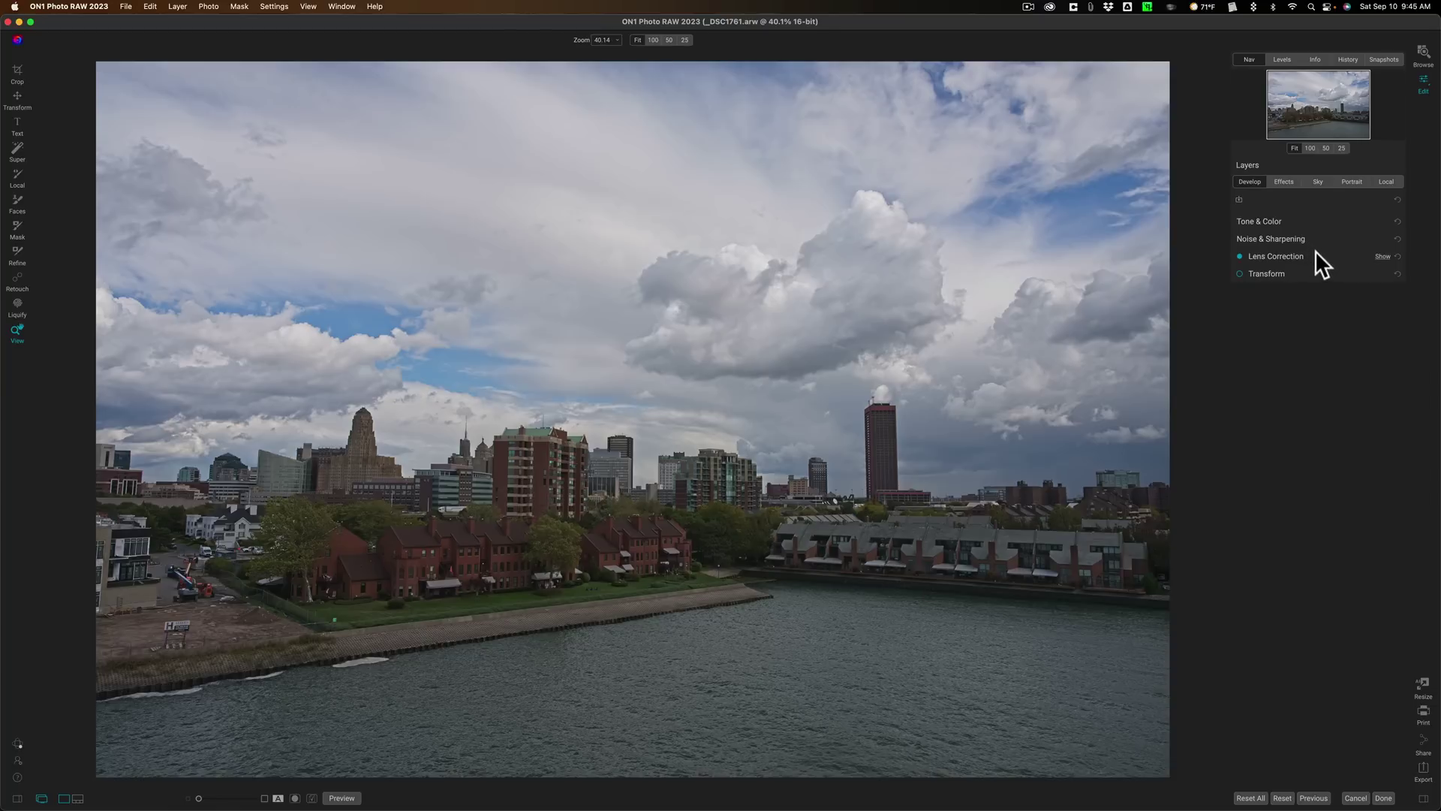
{"action": "left_click", "coordinate": [1315, 239]}
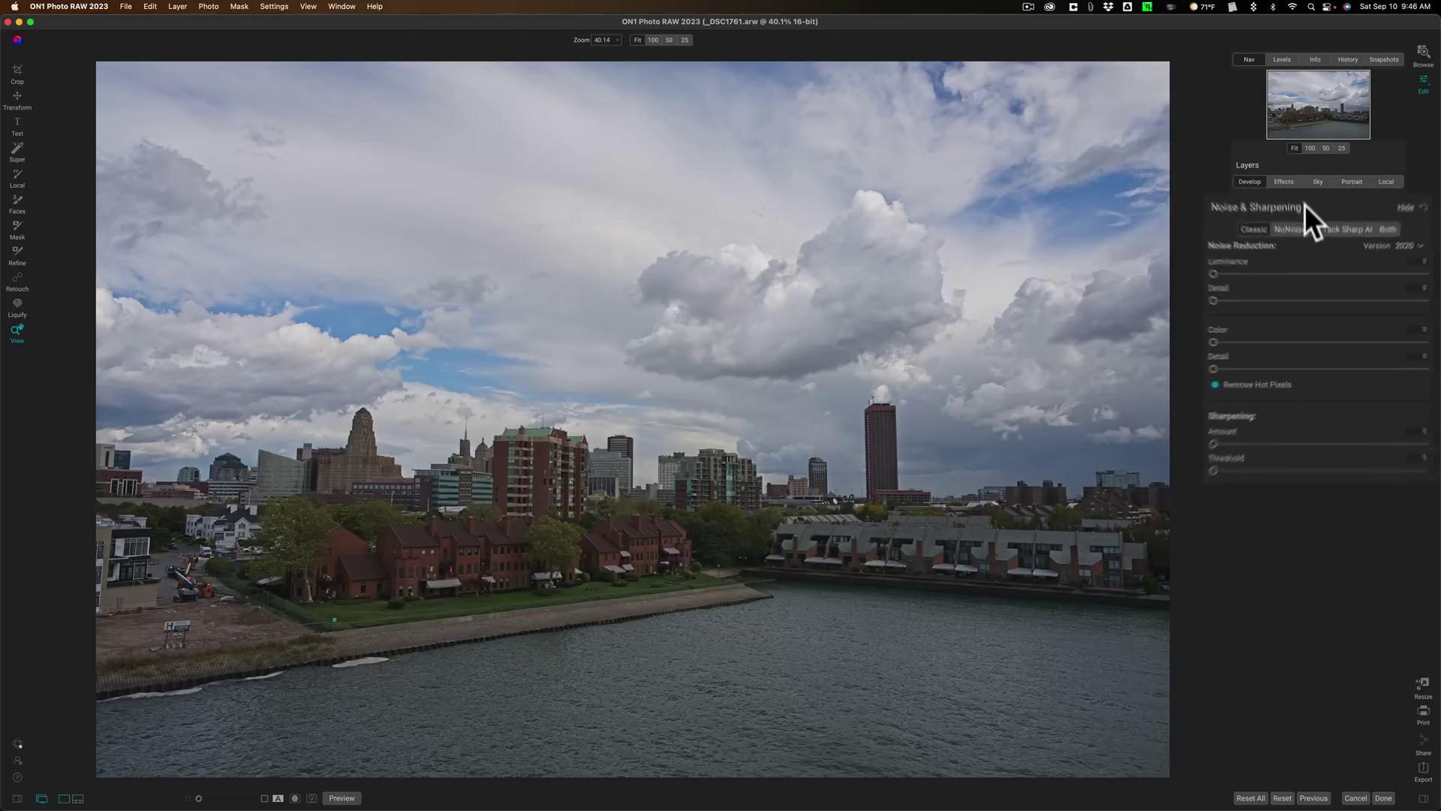
{"action": "left_click", "coordinate": [1308, 237]}
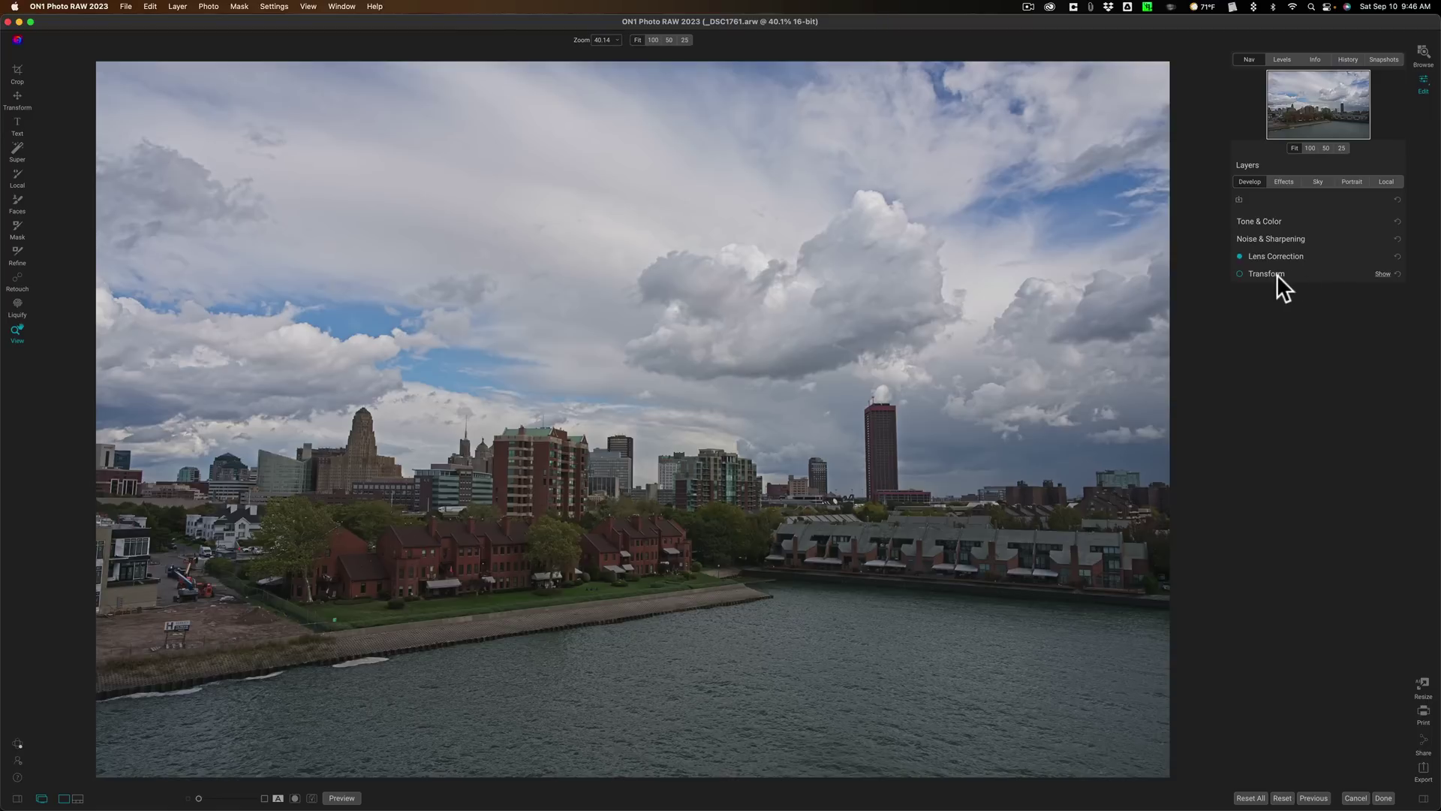
- Apply a -6 vertical Transform correction and crop the corners inward to hide warped edges
{"action": "left_click", "coordinate": [1240, 273]}
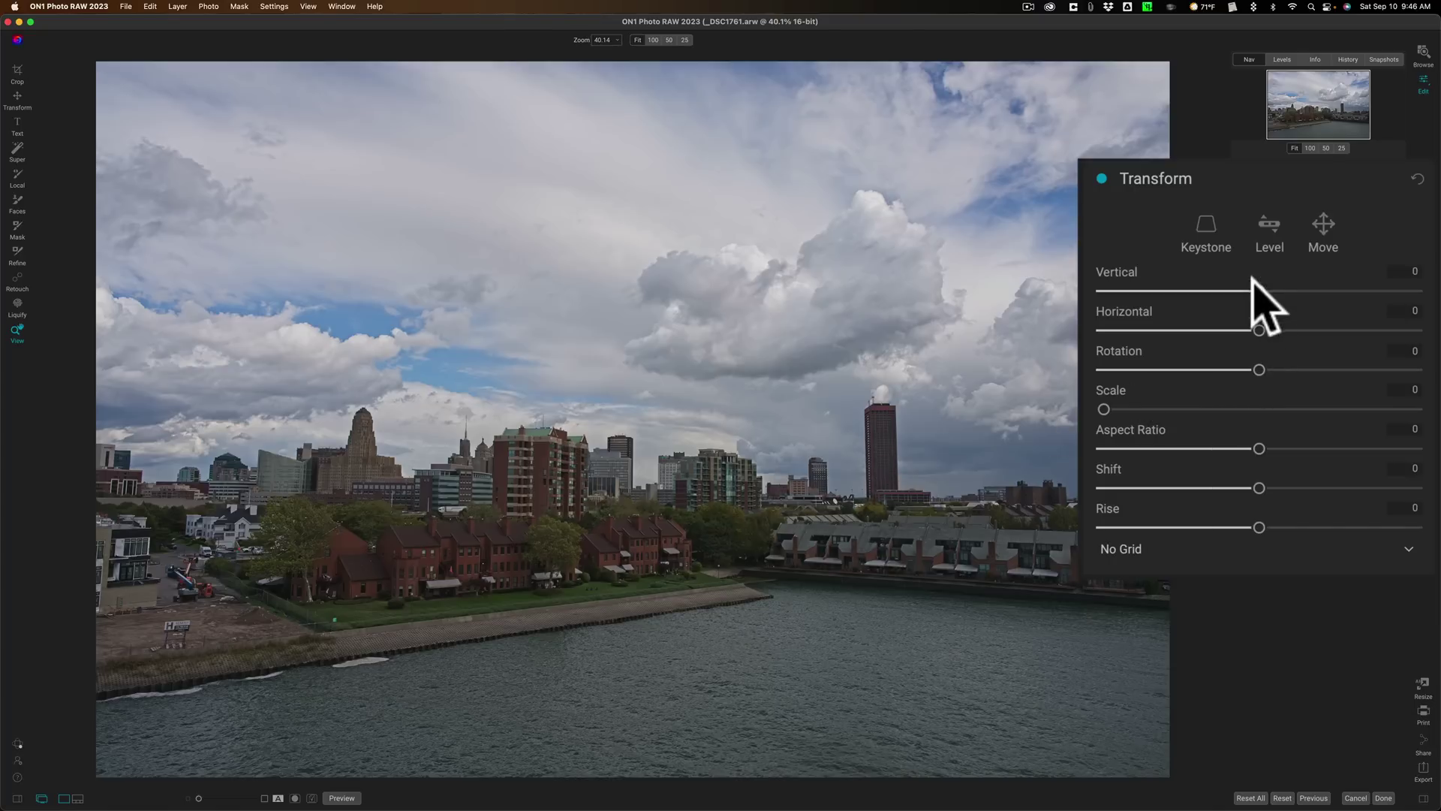
{"action": "left_click_drag", "start_coordinate": [1258, 291], "coordinate": [1246, 290]}
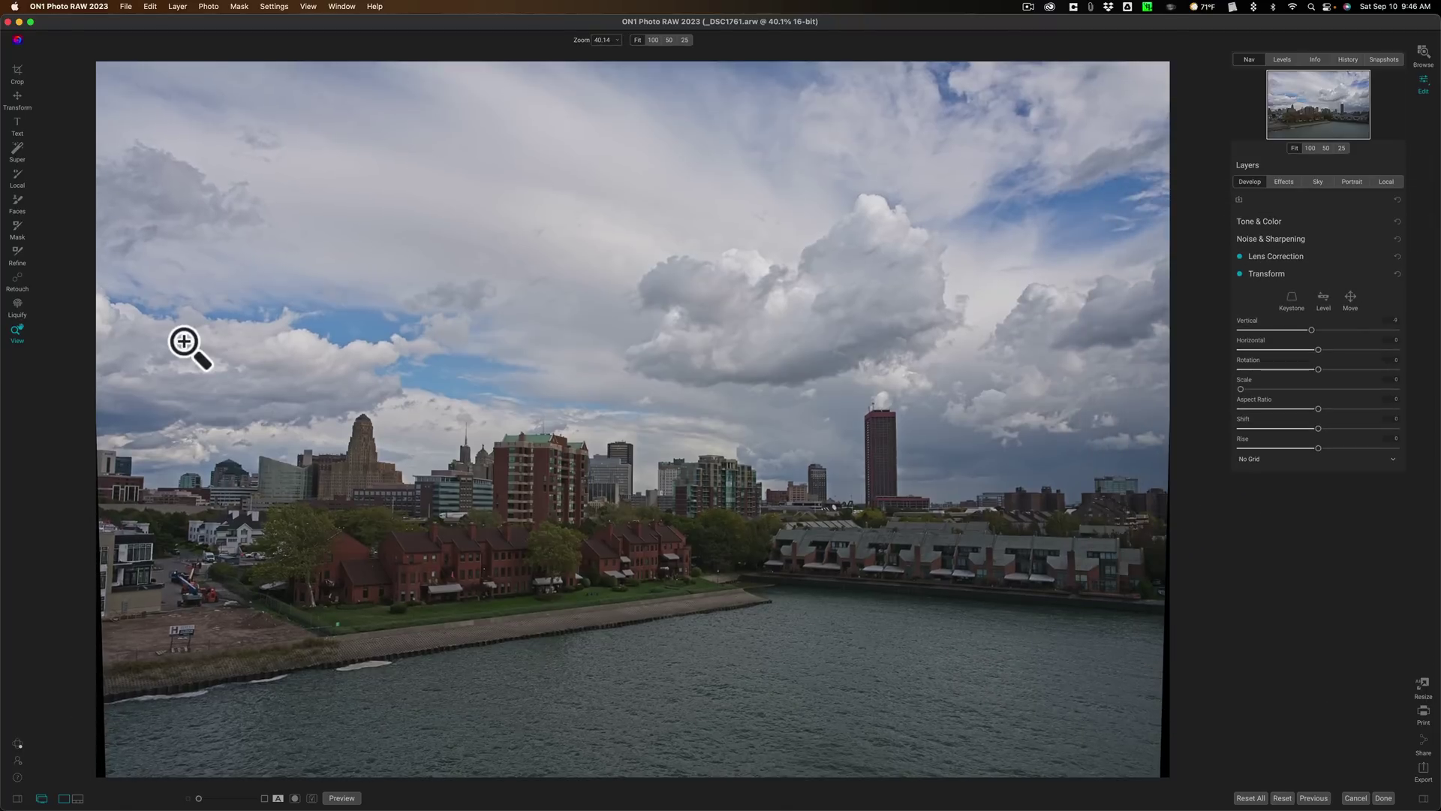
{"action": "left_click", "coordinate": [52, 39]}
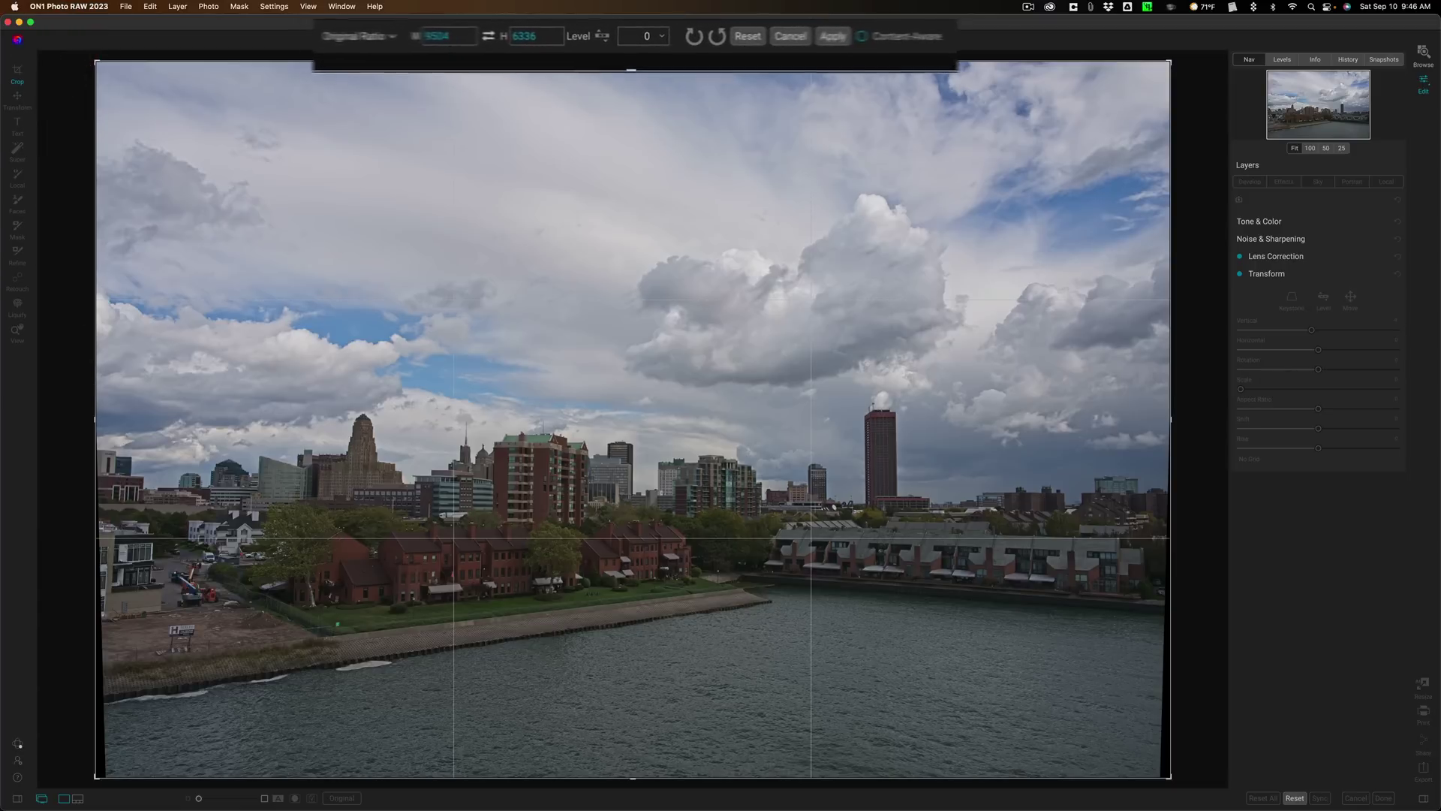
{"action": "left_click", "coordinate": [101, 66]}
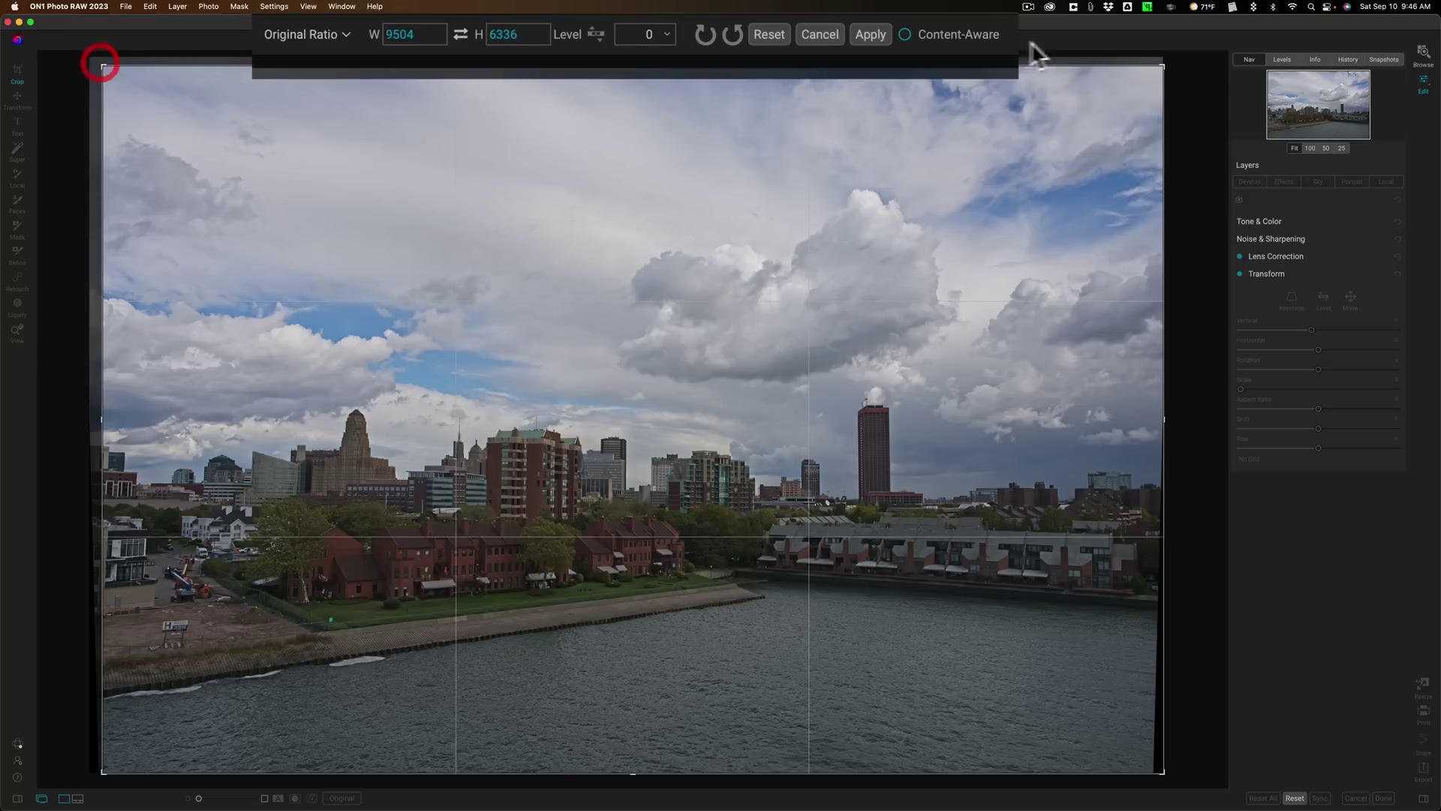
{"action": "left_click", "coordinate": [1166, 79]}
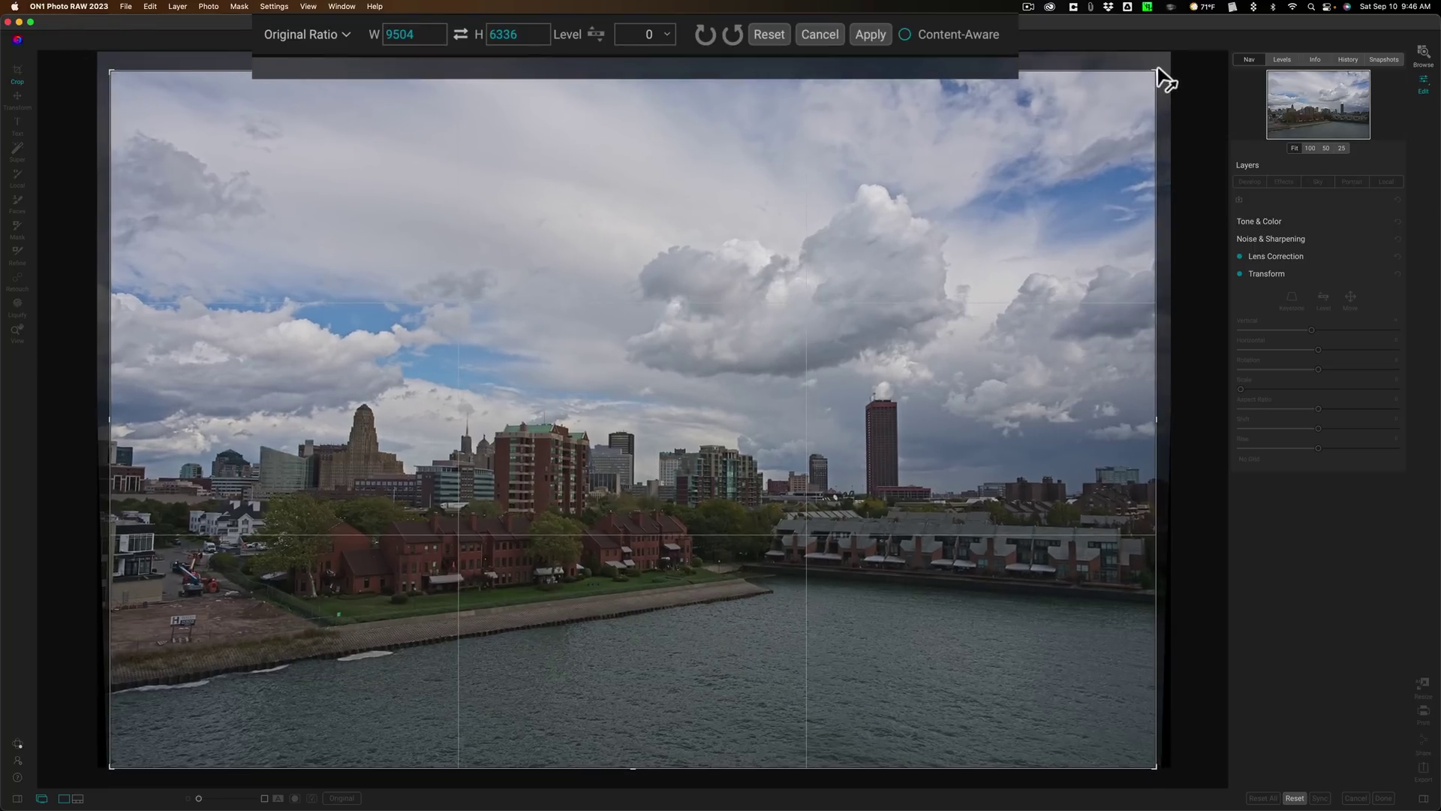
{"action": "left_click", "coordinate": [1153, 66]}
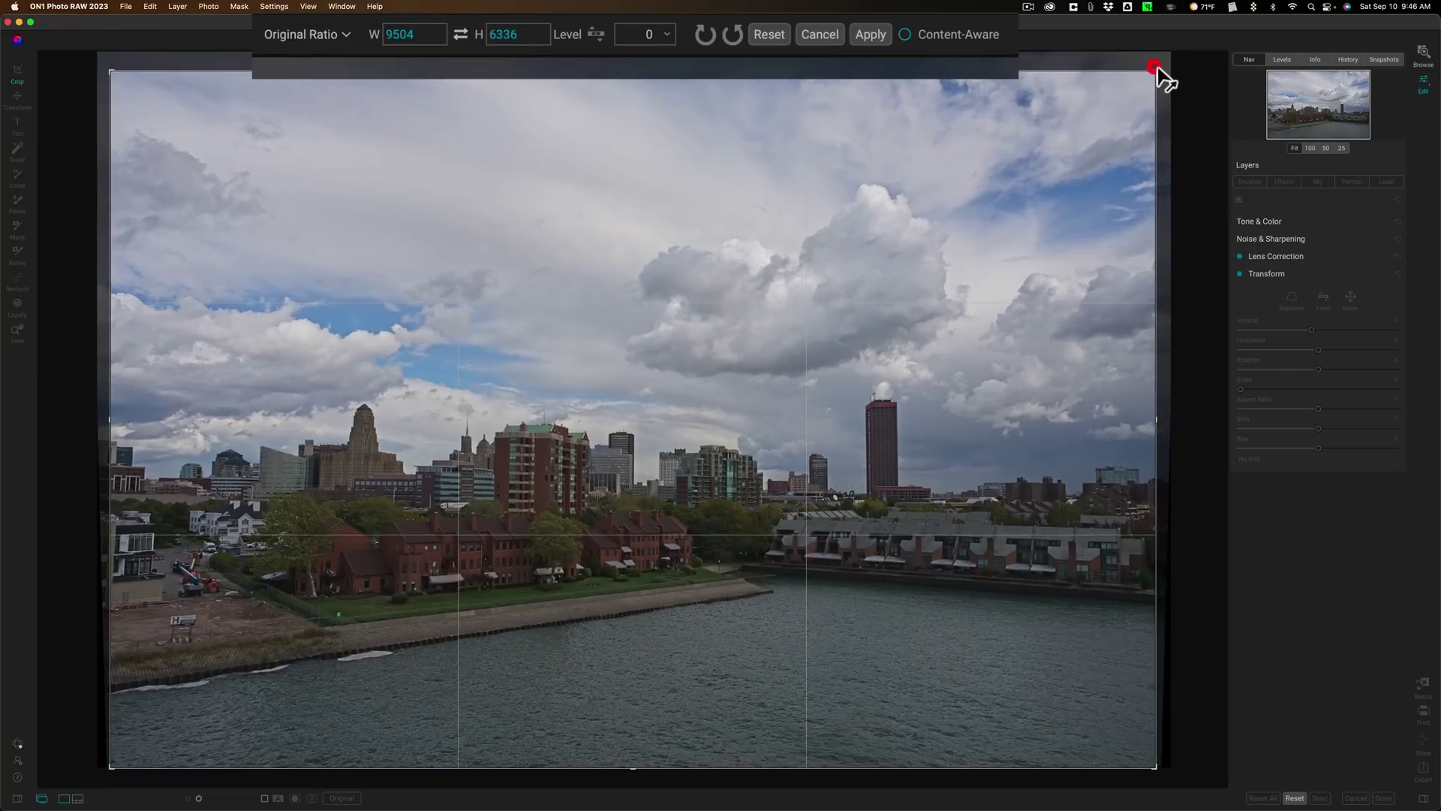
{"action": "left_click", "coordinate": [869, 35]}
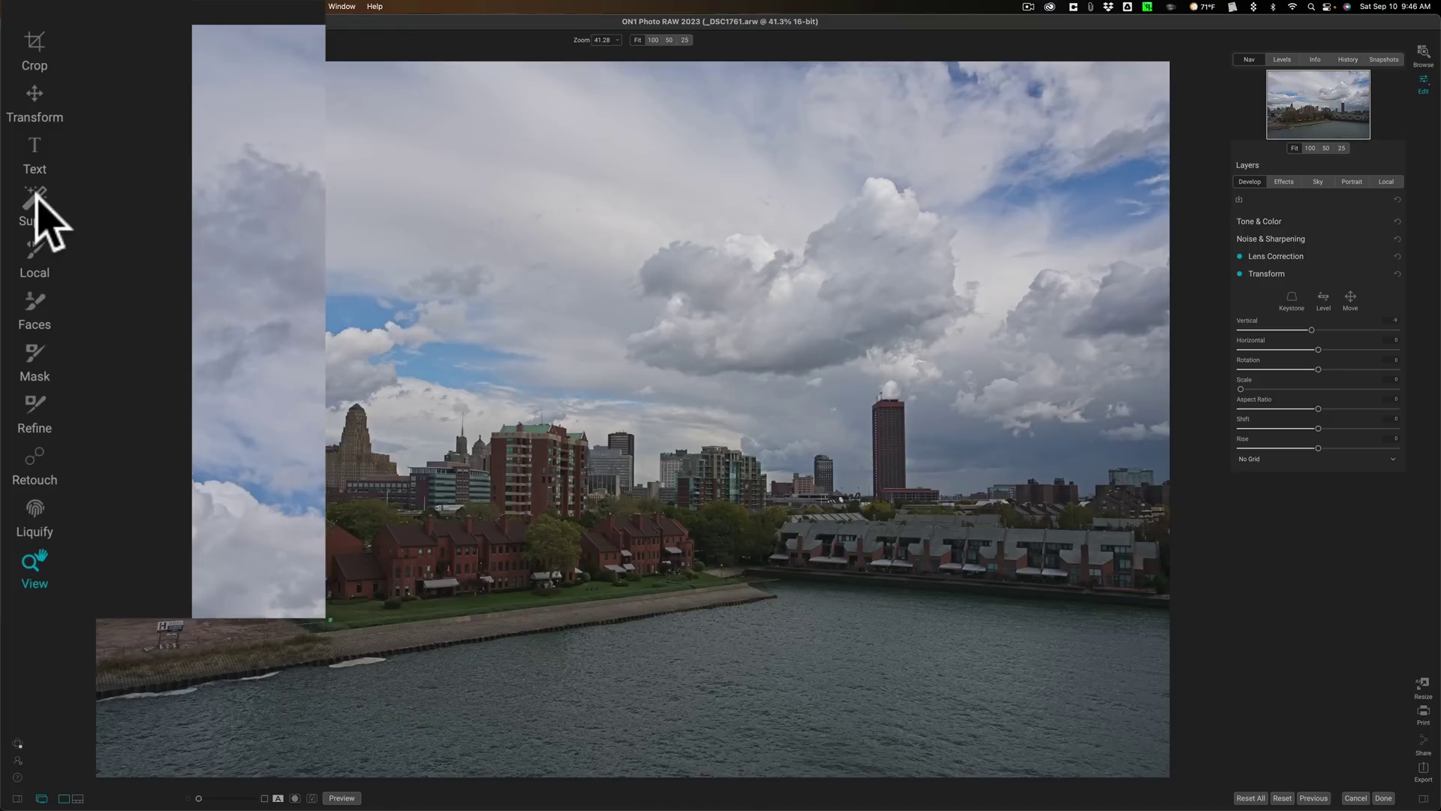
- Select the cloudy sky as a mask with the Super Select AI tool
{"action": "mouse_move", "coordinate": [36, 196]}
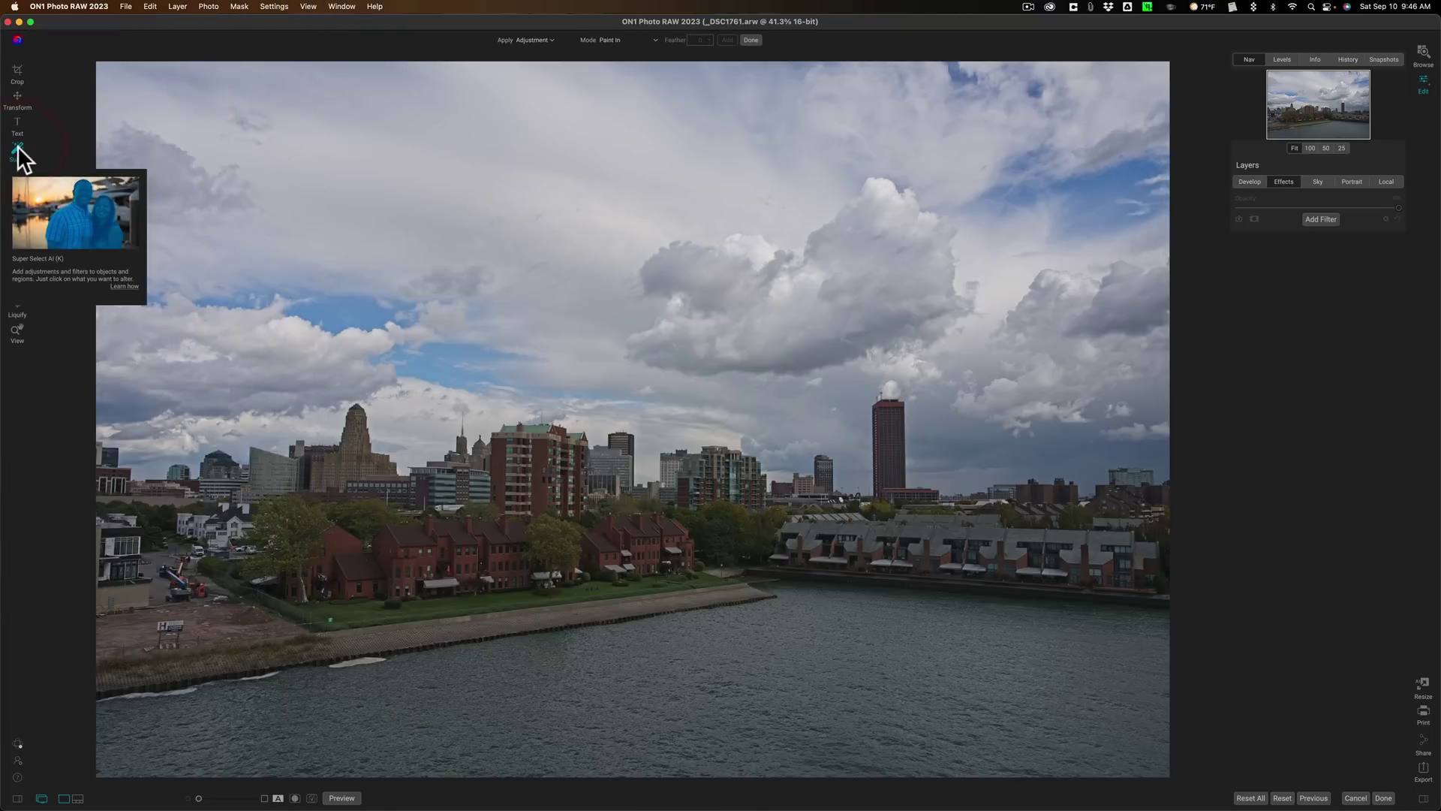
{"action": "left_click", "coordinate": [33, 199]}
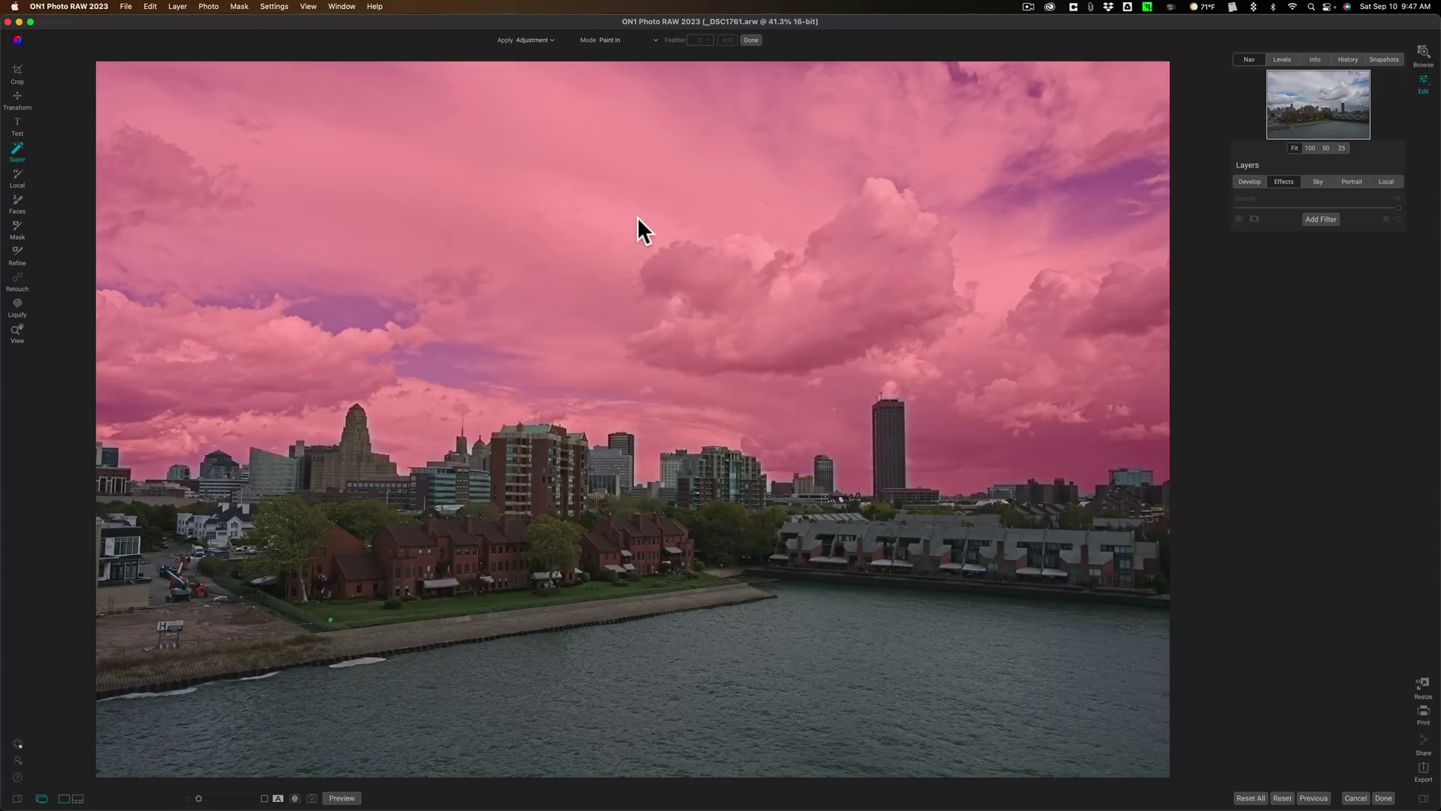
{"action": "left_click", "coordinate": [638, 218]}
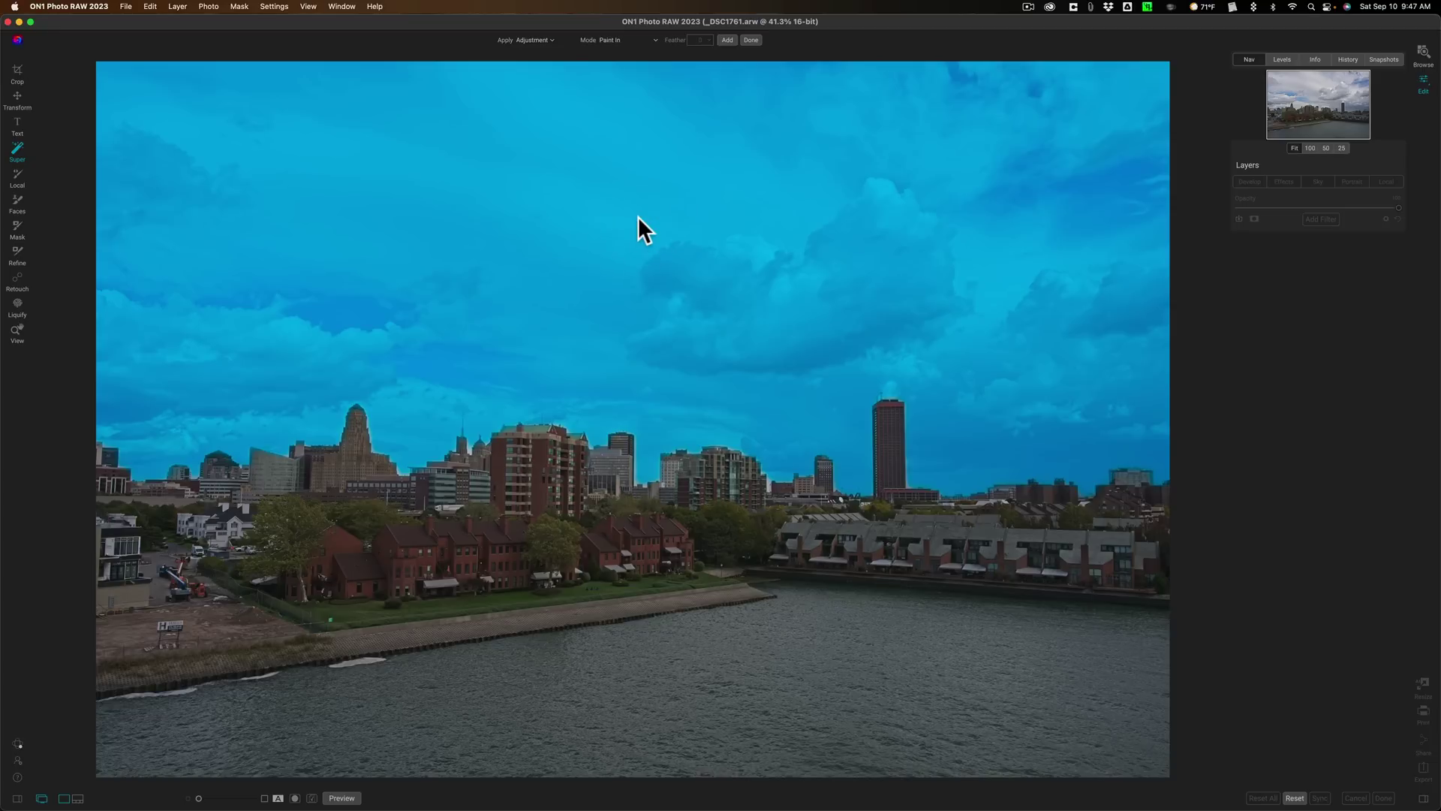
- Add a Dynamic Contrast filter to the sky selection from the right-click filter menu
{"action": "right_click", "coordinate": [638, 217]}
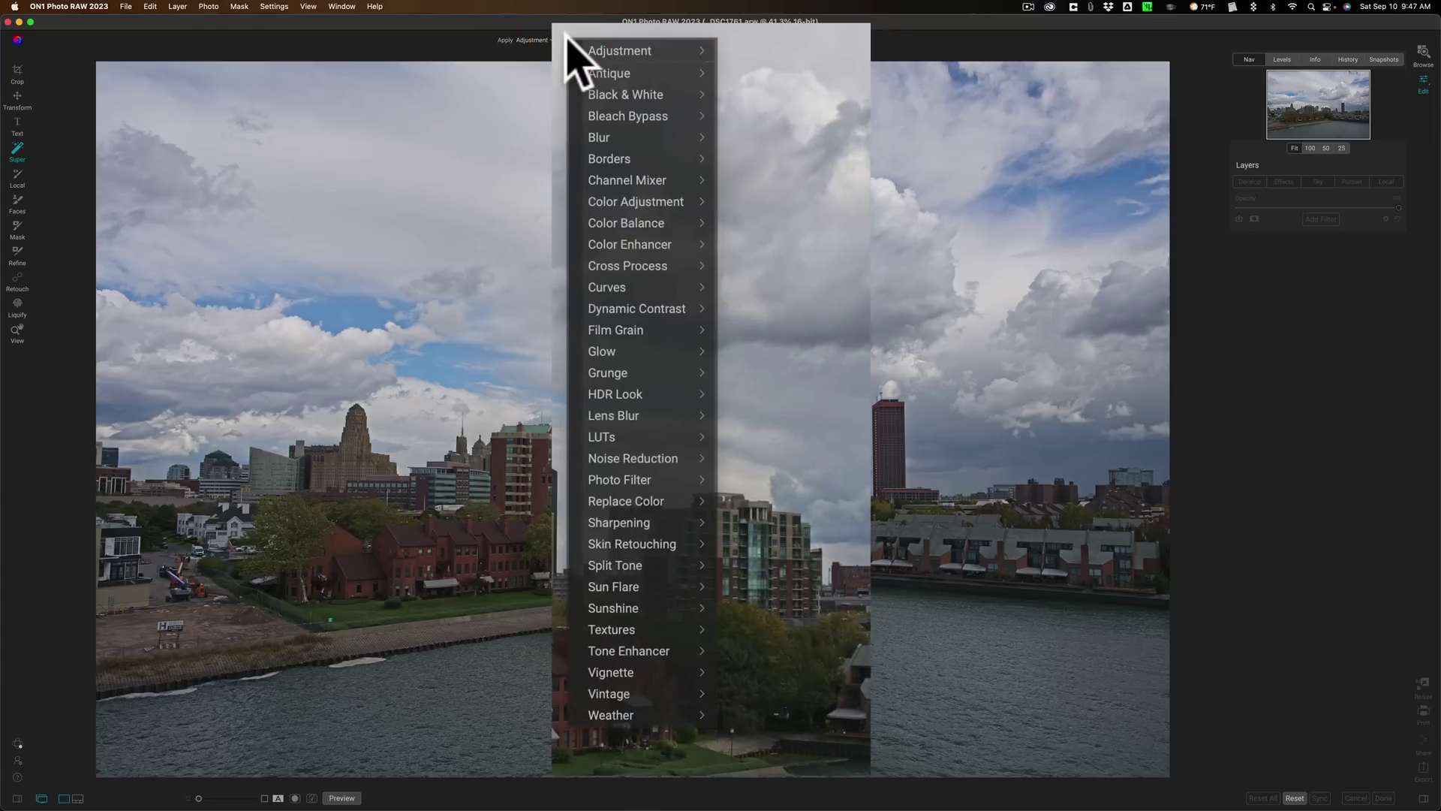
{"action": "mouse_move", "coordinate": [672, 306]}
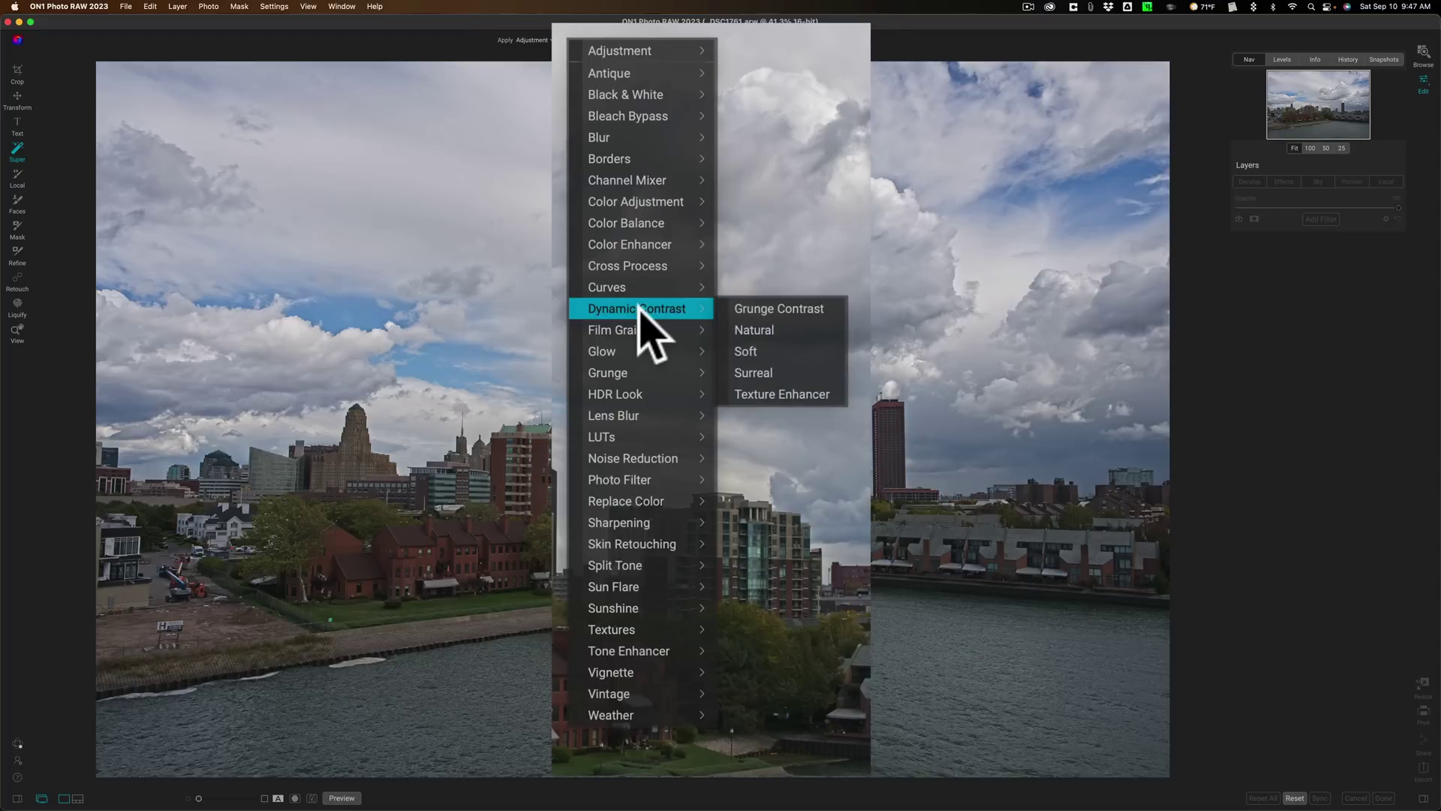
{"action": "left_click", "coordinate": [674, 352]}
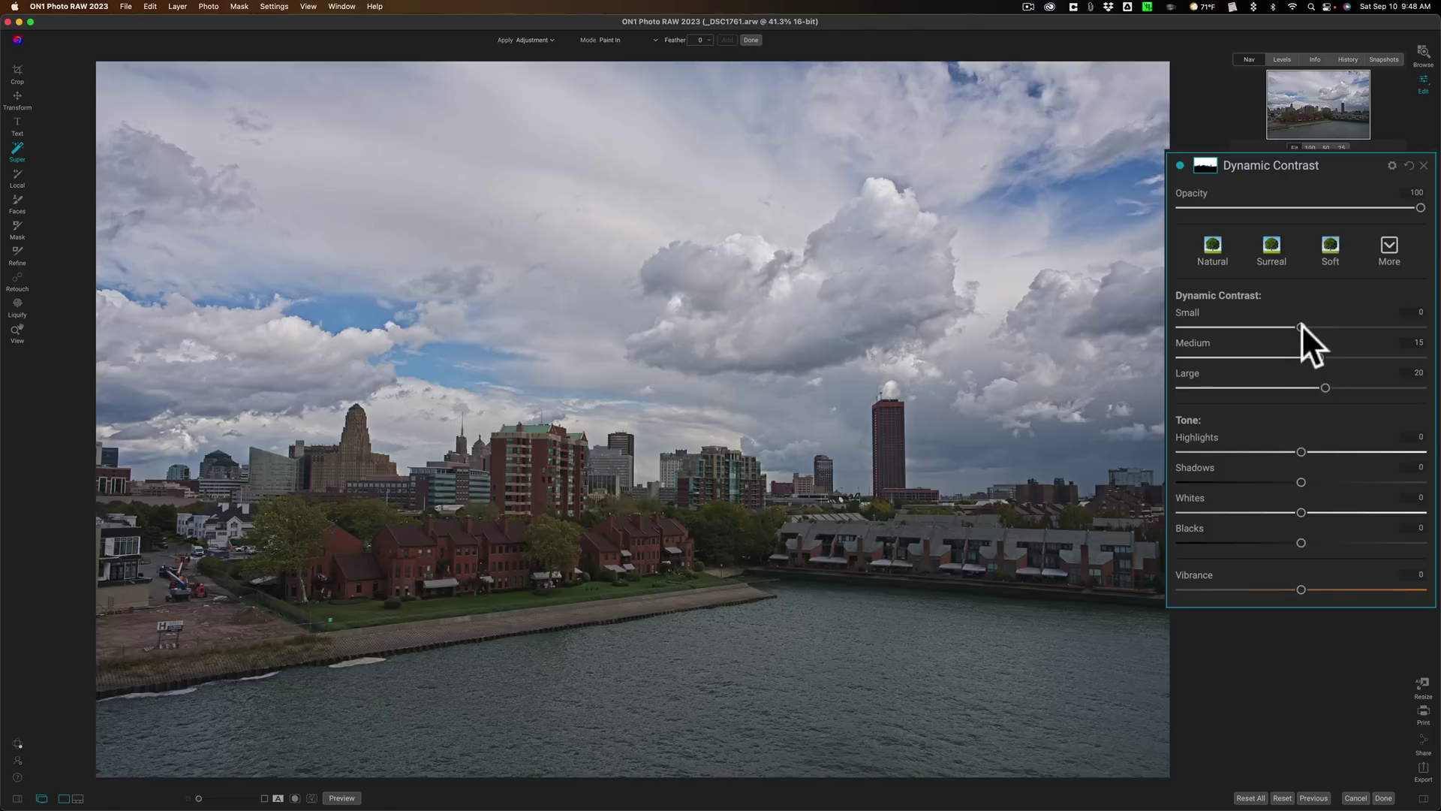
- Apply the Natural preset and try Large contrast at 38 and 4, comparing before and after
{"action": "left_click", "coordinate": [1214, 248]}
{"action": "left_click_drag", "start_coordinate": [1331, 386], "coordinate": [1341, 387]}
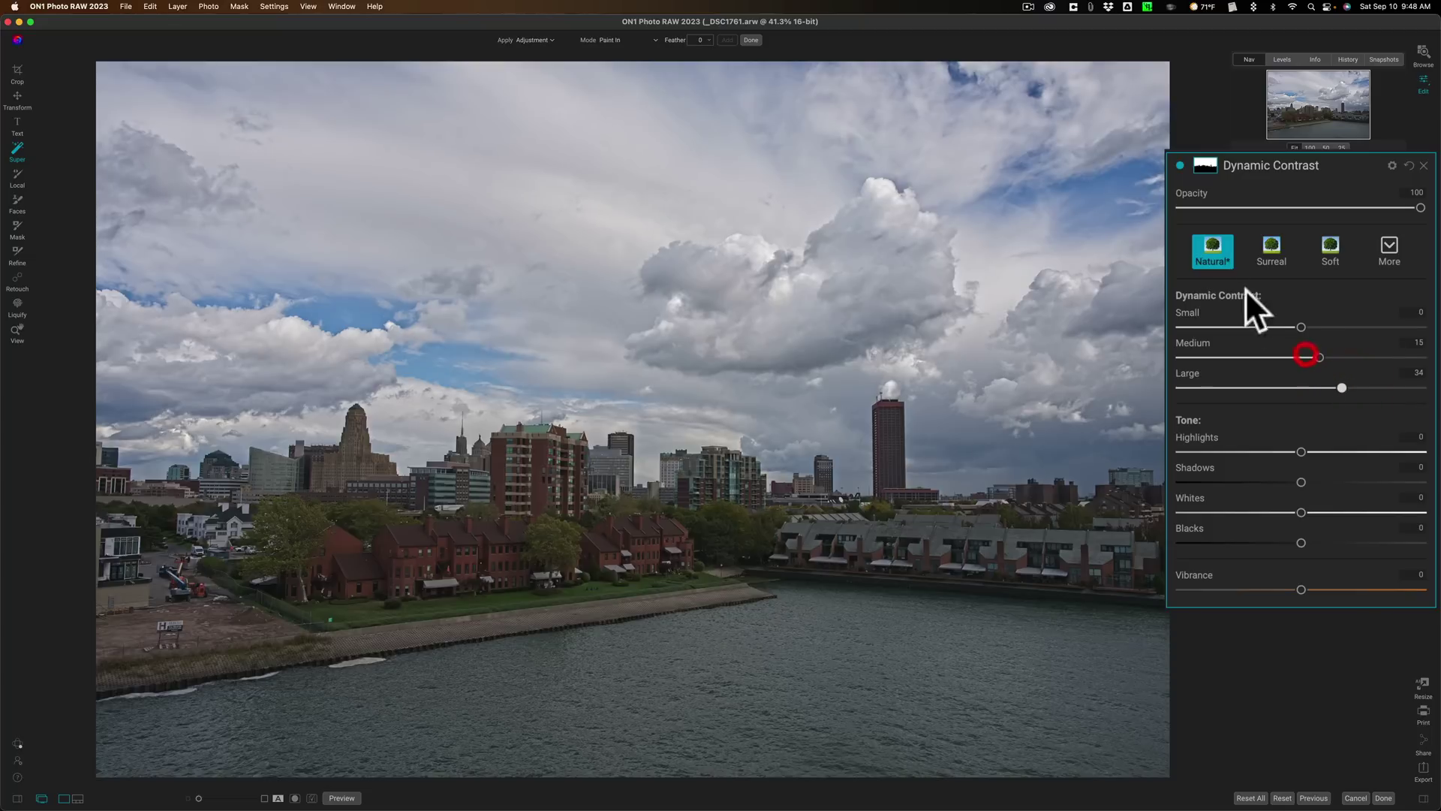
{"action": "left_click", "coordinate": [1179, 162]}
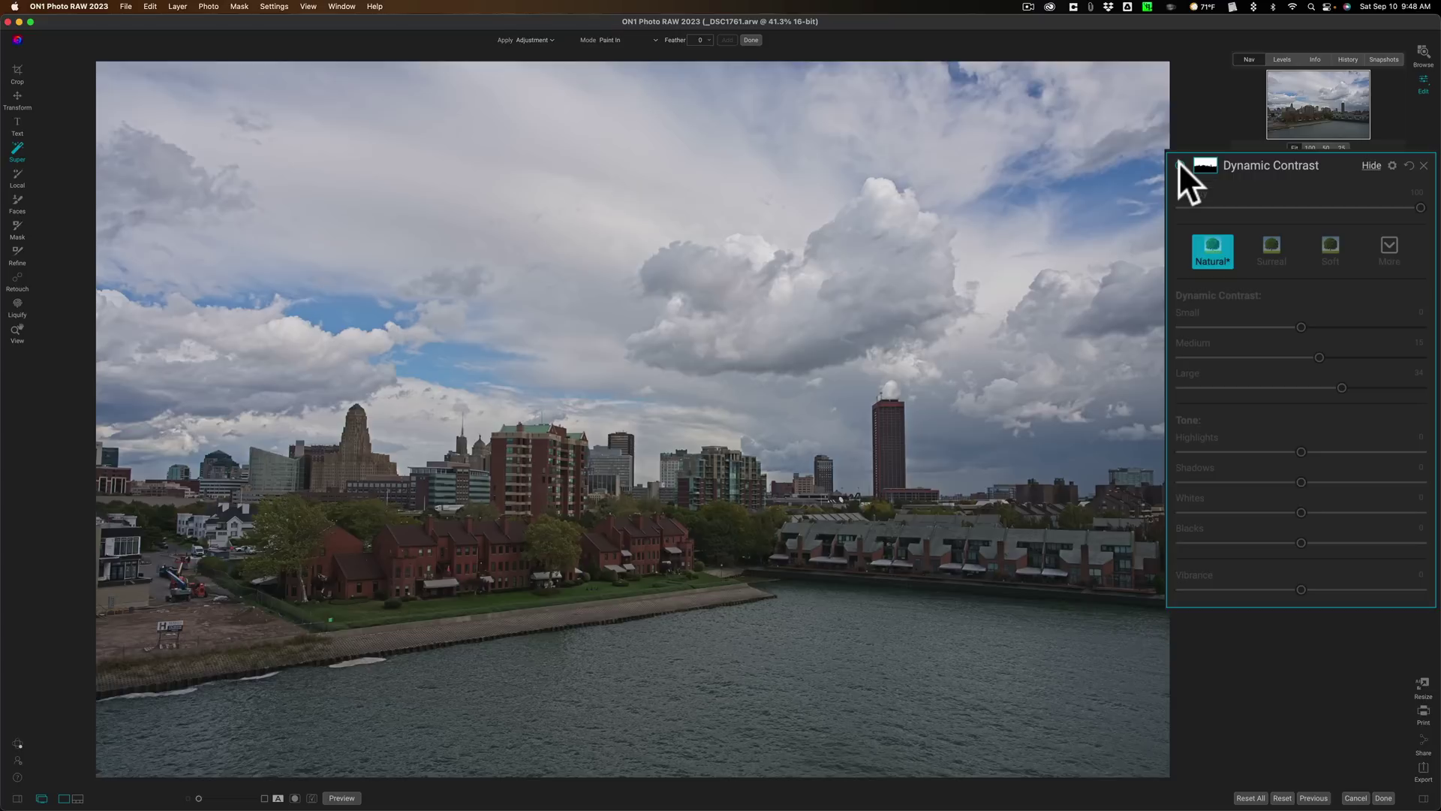
{"action": "left_click", "coordinate": [1178, 162]}
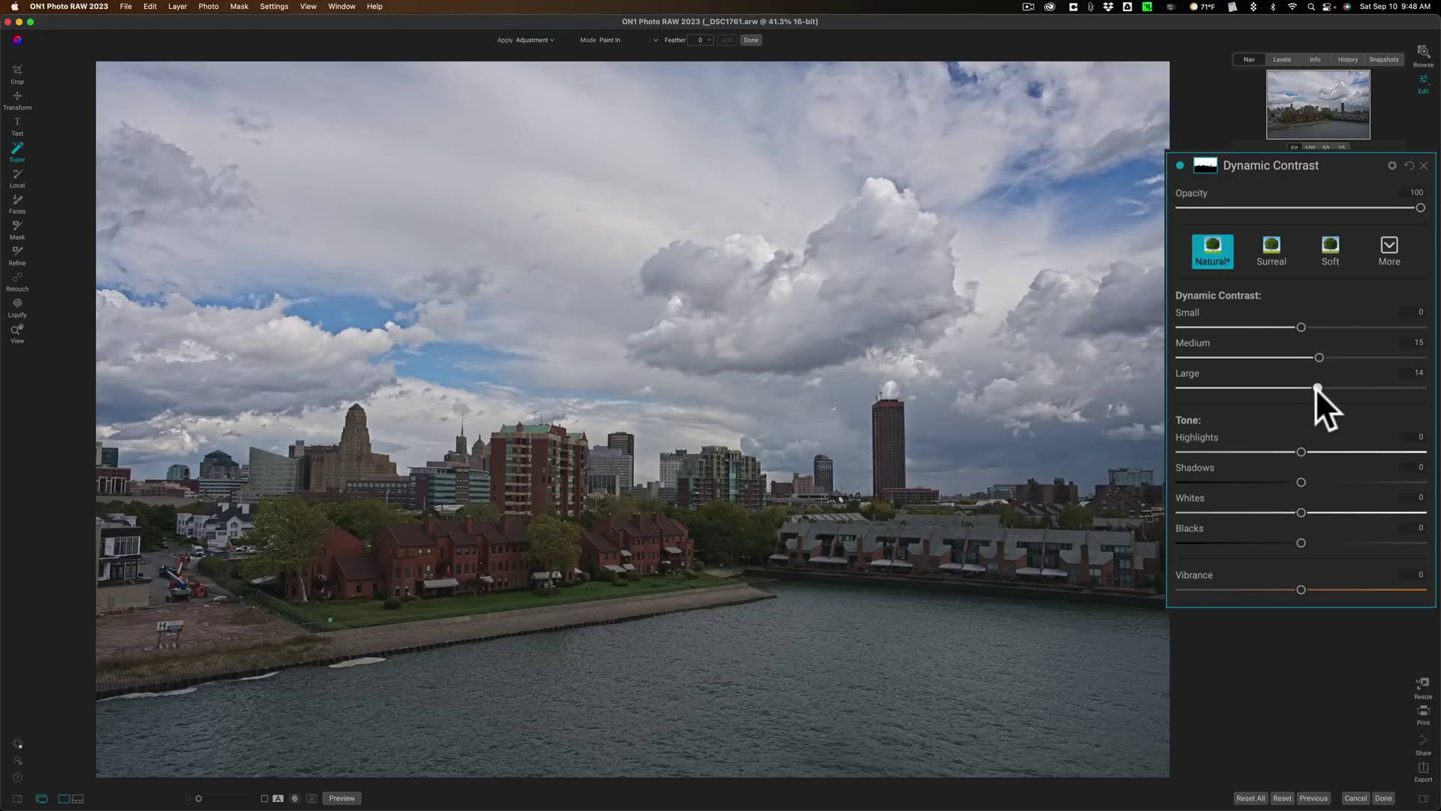
{"action": "left_click_drag", "start_coordinate": [1315, 386], "coordinate": [1304, 385]}
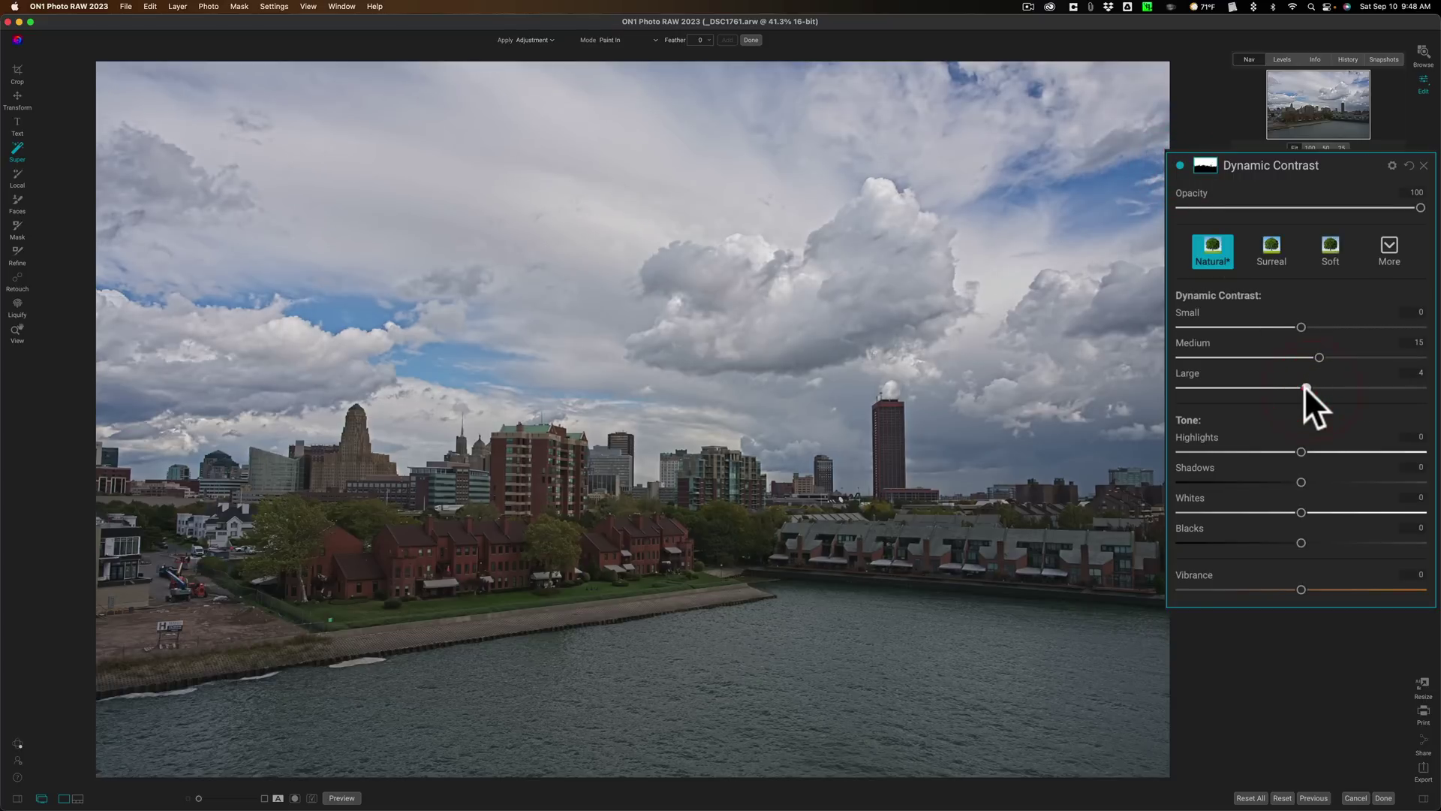
{"action": "left_click", "coordinate": [1178, 162]}
{"action": "left_click", "coordinate": [1178, 162]}
- Settle the sky's Large contrast at 10, checking the before/after each time
{"action": "left_click_drag", "start_coordinate": [1308, 387], "coordinate": [1315, 386]}
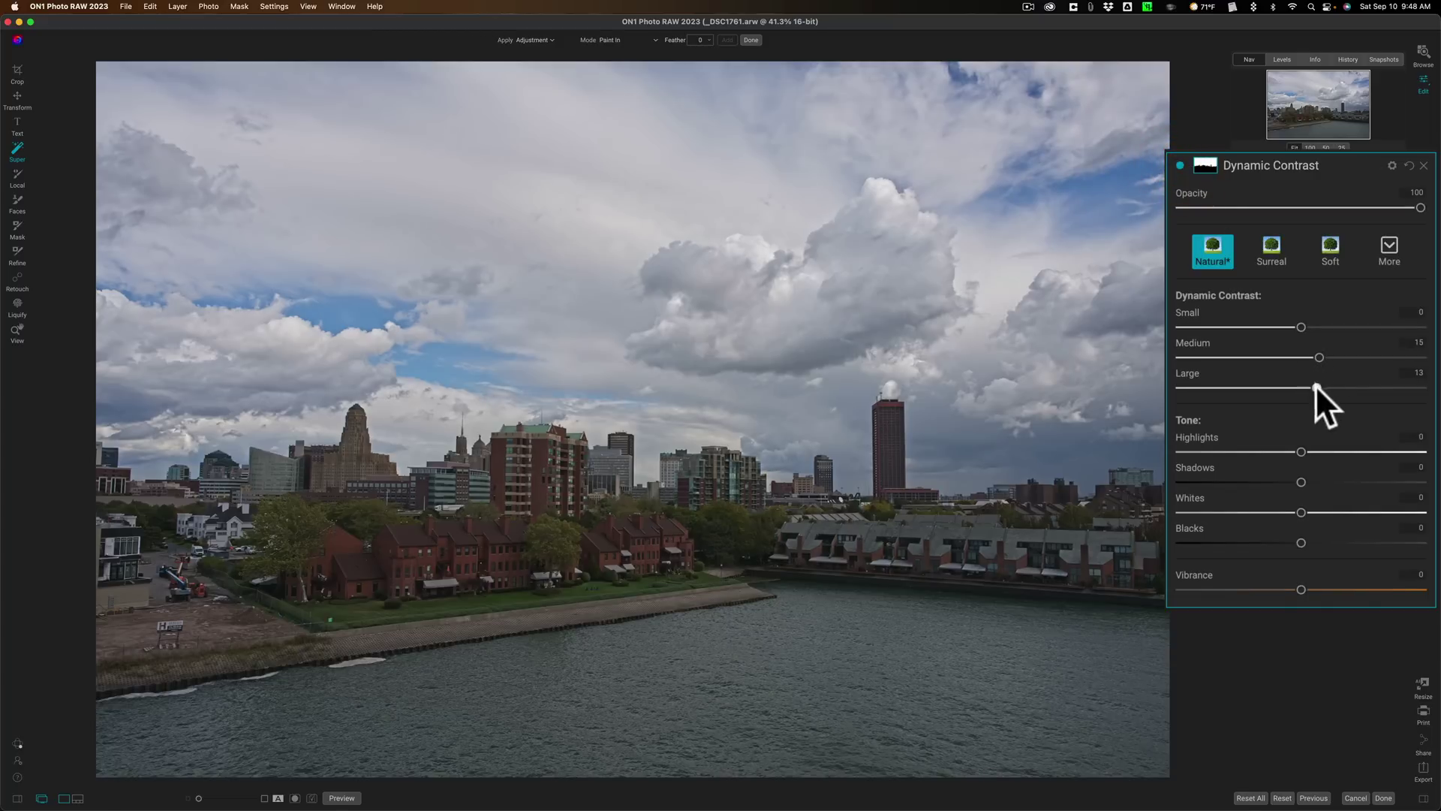
{"action": "left_click", "coordinate": [1180, 161]}
{"action": "left_click", "coordinate": [1180, 161]}
{"action": "left_click_drag", "start_coordinate": [1313, 386], "coordinate": [1311, 387]}
{"action": "left_click", "coordinate": [1178, 164]}
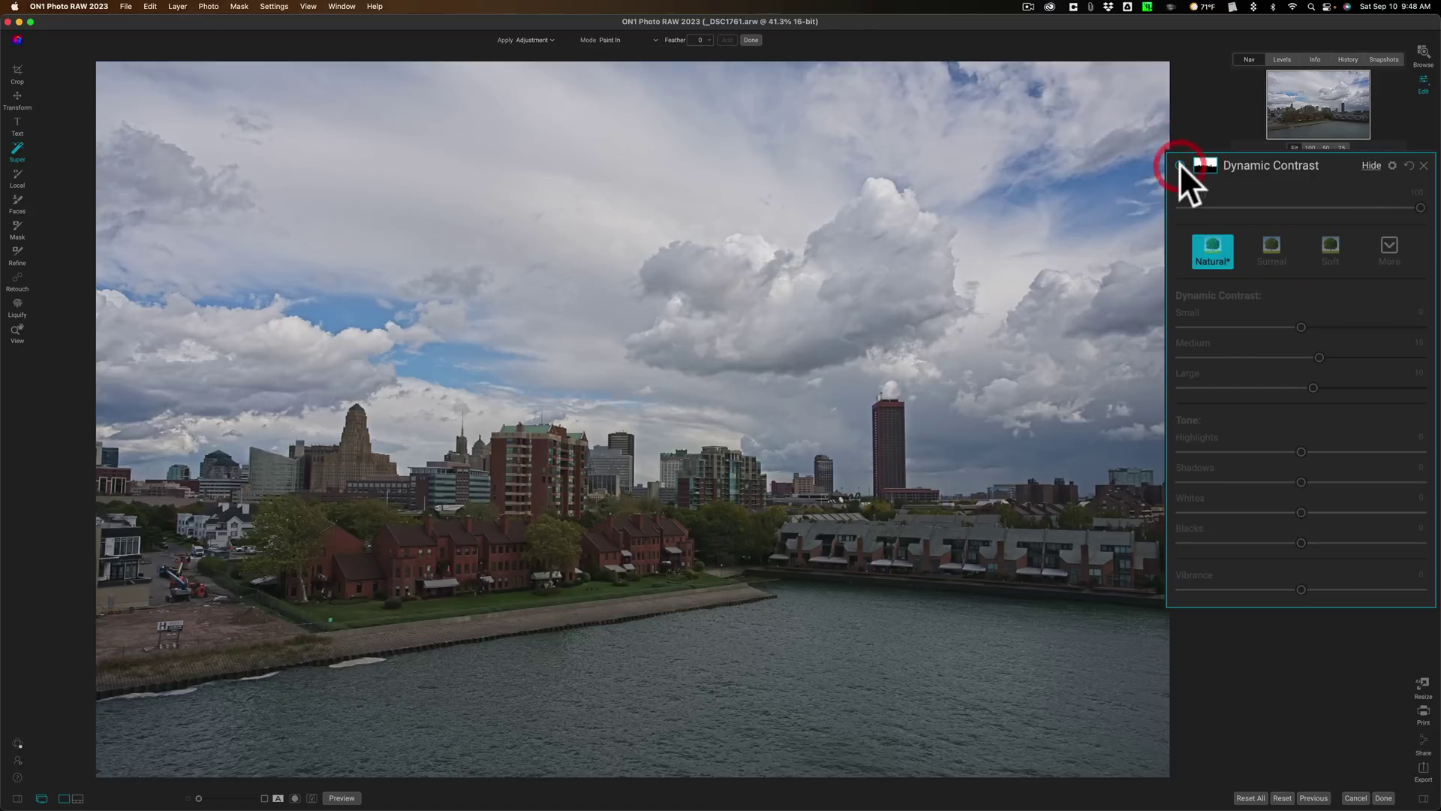
{"action": "left_click", "coordinate": [1178, 164]}
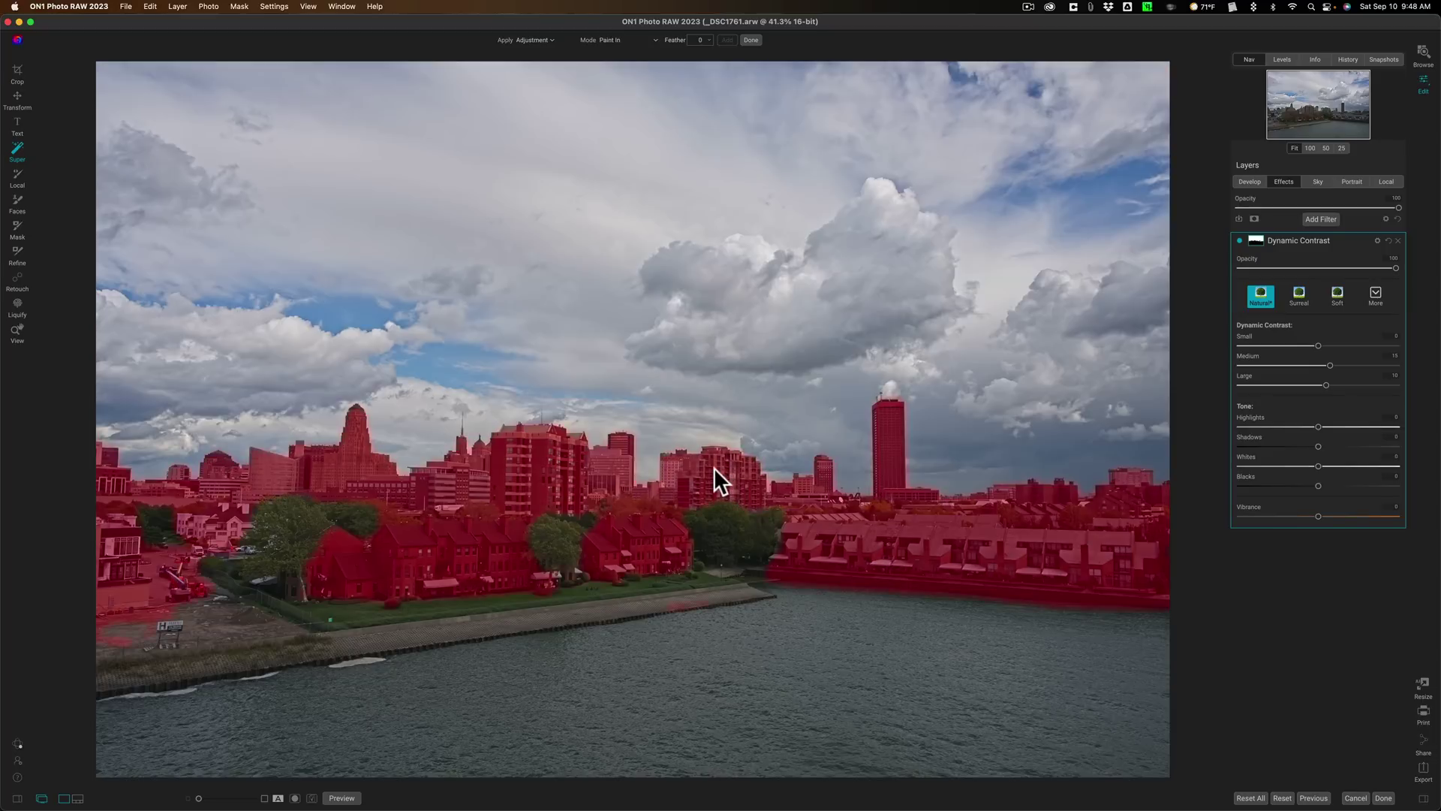
- Mask the city buildings and add a Natural Dynamic Contrast filter (Medium 15, Large 20)
{"action": "left_click", "coordinate": [714, 467]}
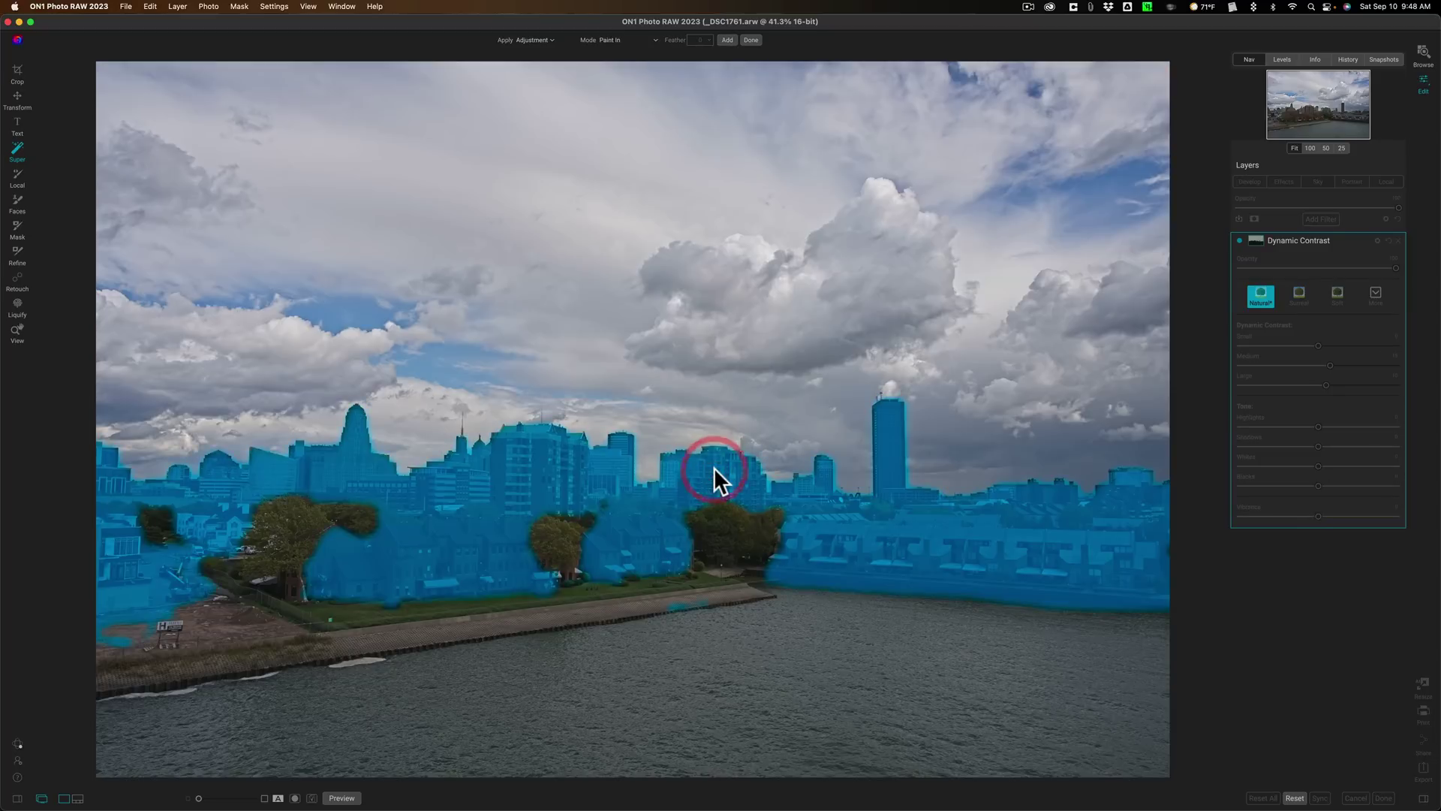
{"action": "left_click", "coordinate": [714, 467]}
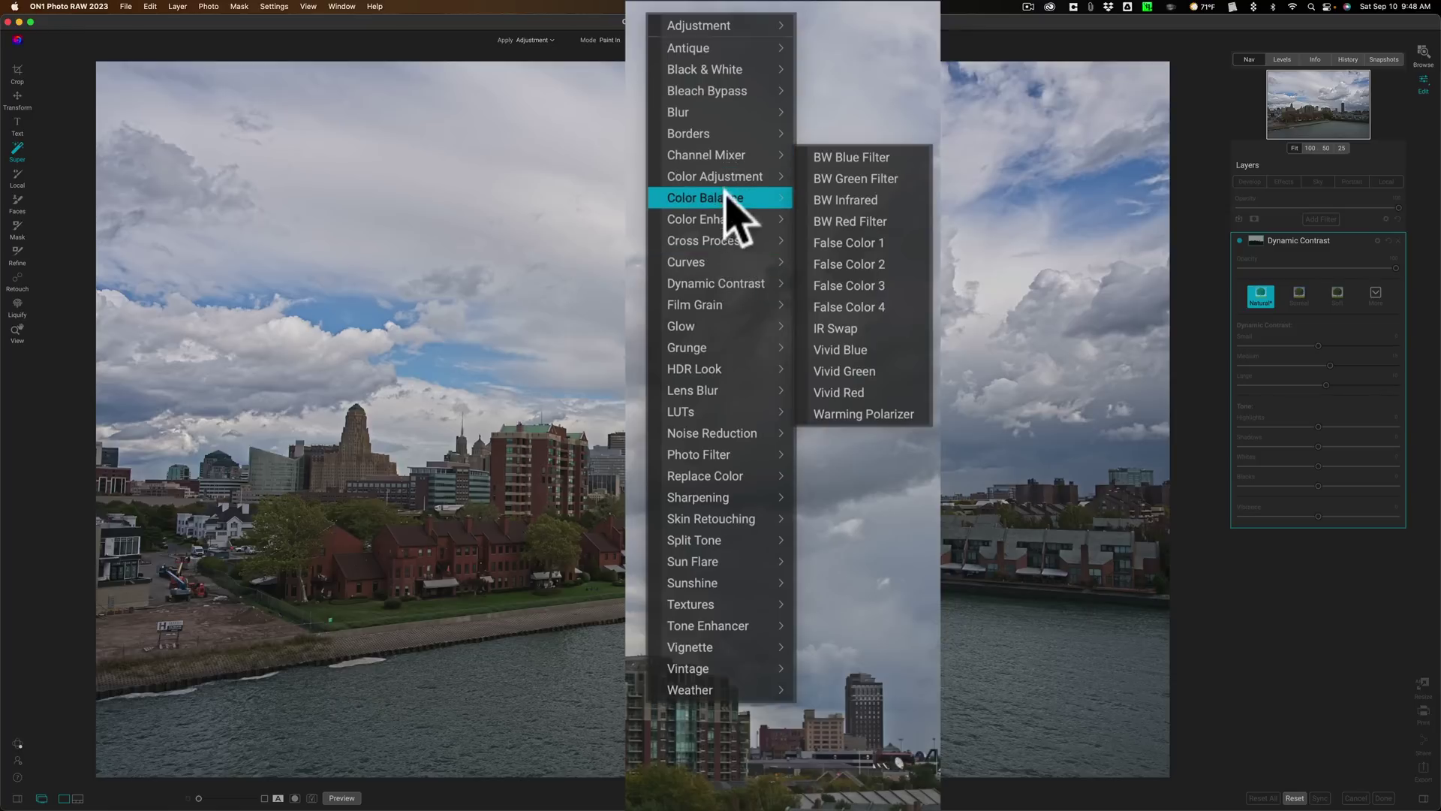
{"action": "mouse_move", "coordinate": [719, 283]}
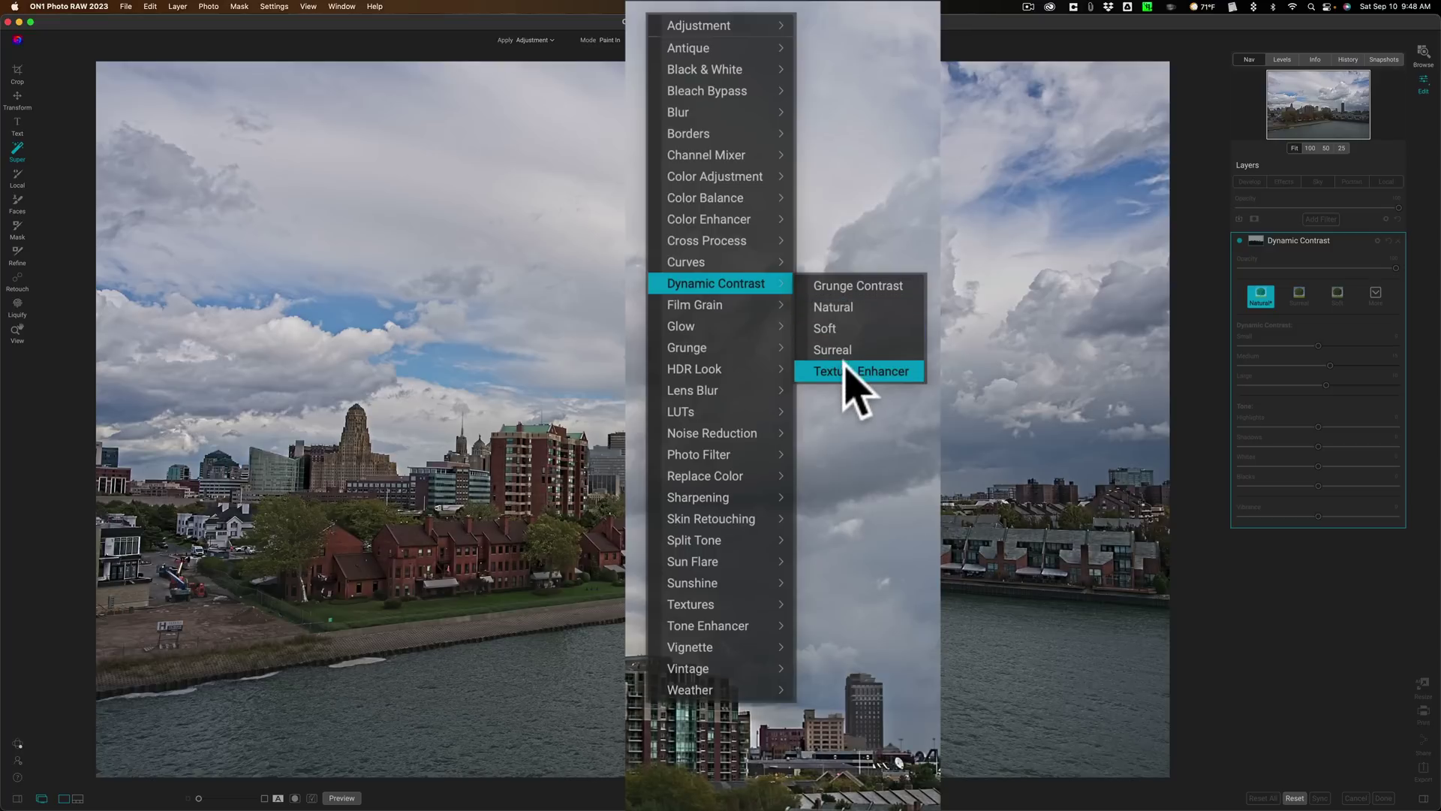
{"action": "left_click", "coordinate": [837, 309]}
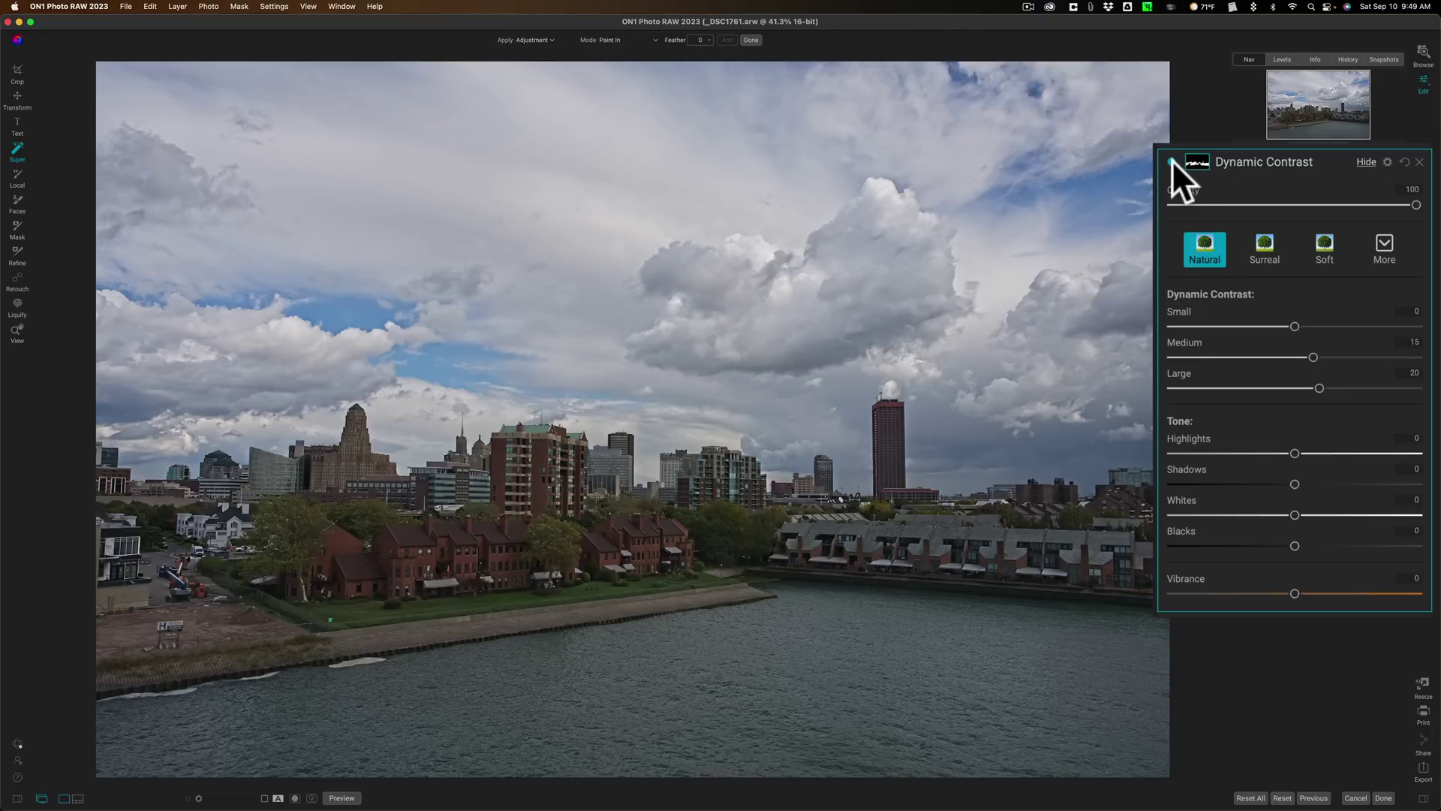
- Toggle the buildings' Dynamic Contrast off and back on to compare before and after
{"action": "left_click", "coordinate": [1172, 160]}
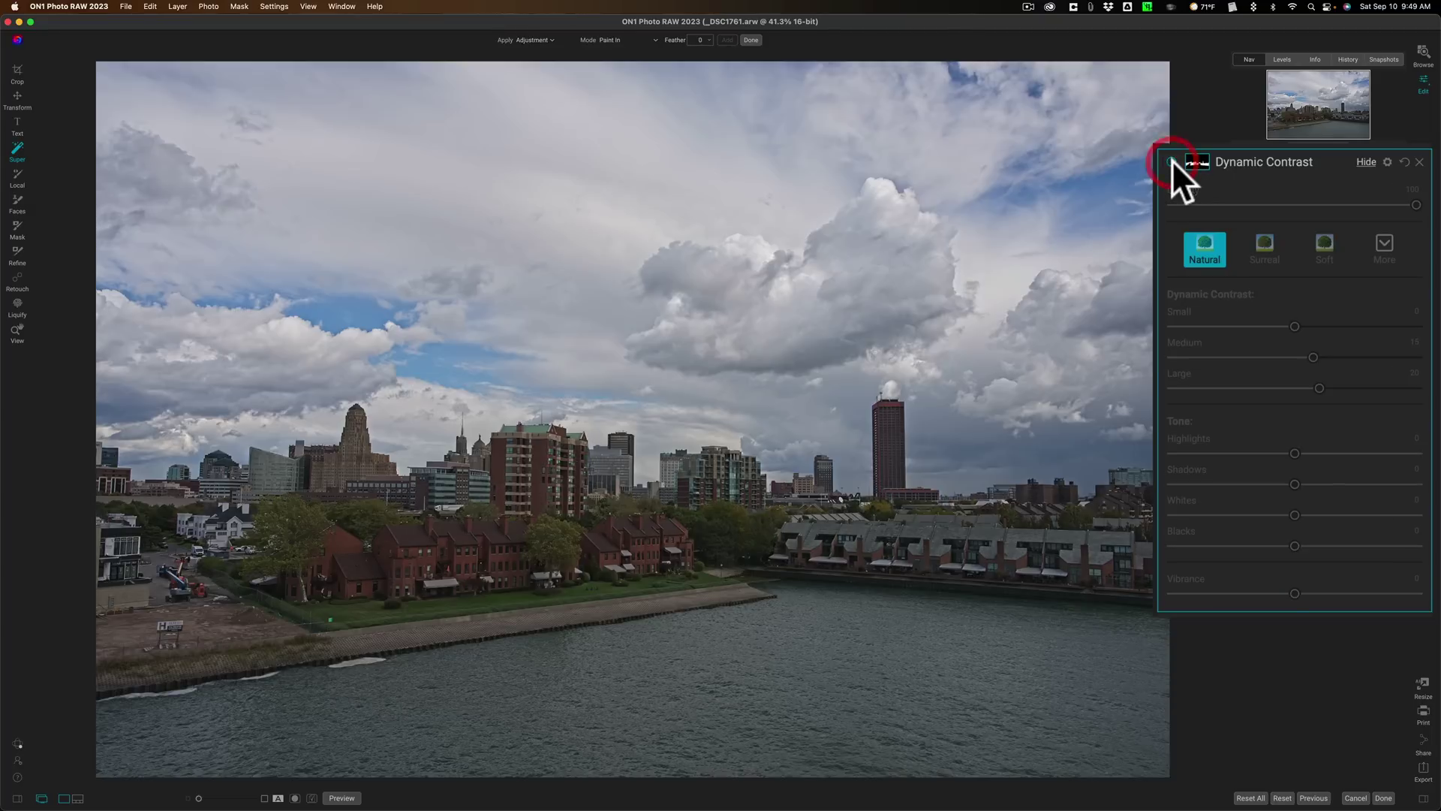
{"action": "left_click", "coordinate": [1172, 160]}
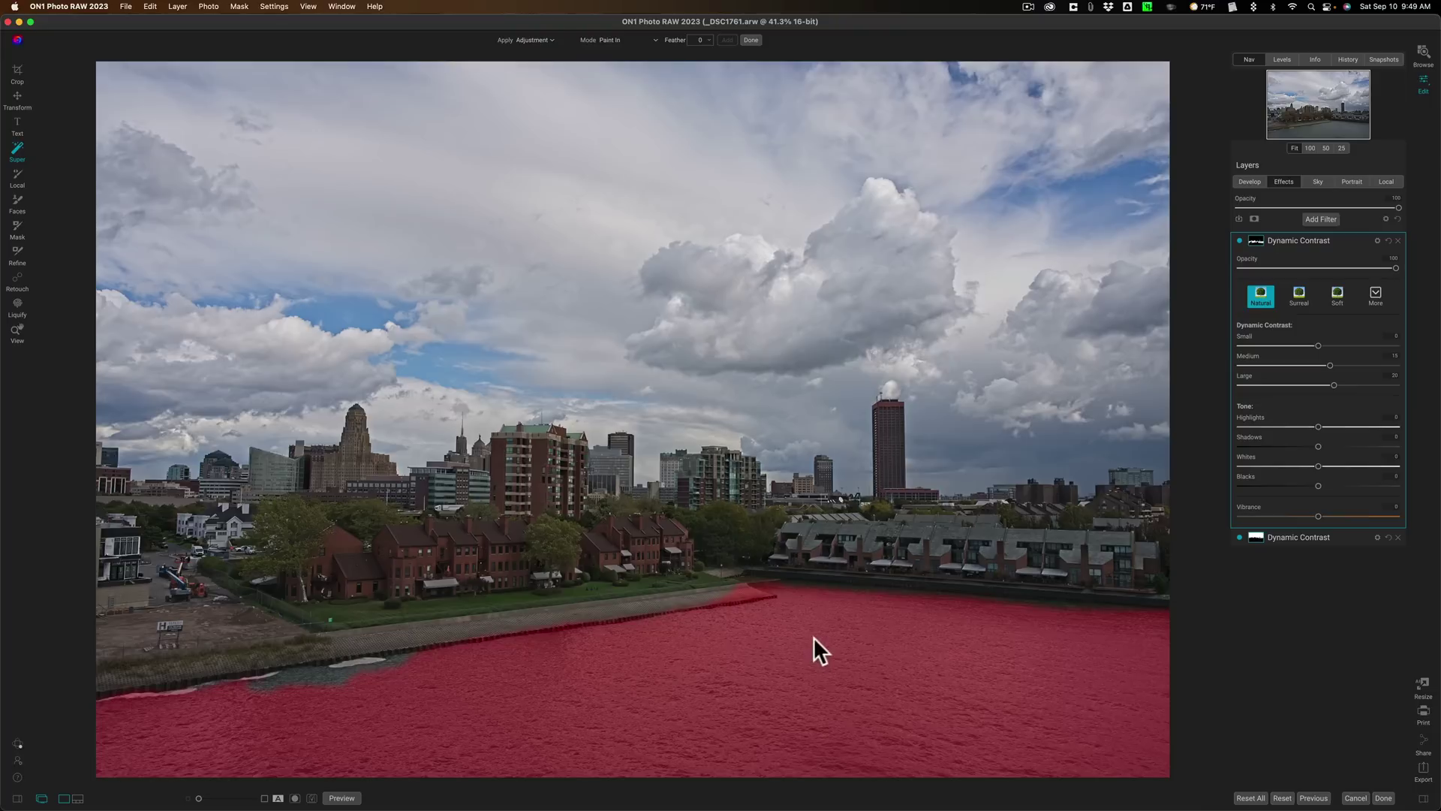
- Mask the river water and give its Tone Enhancer Shadows 50 and Exposure 0.35
{"action": "left_click", "coordinate": [749, 623]}
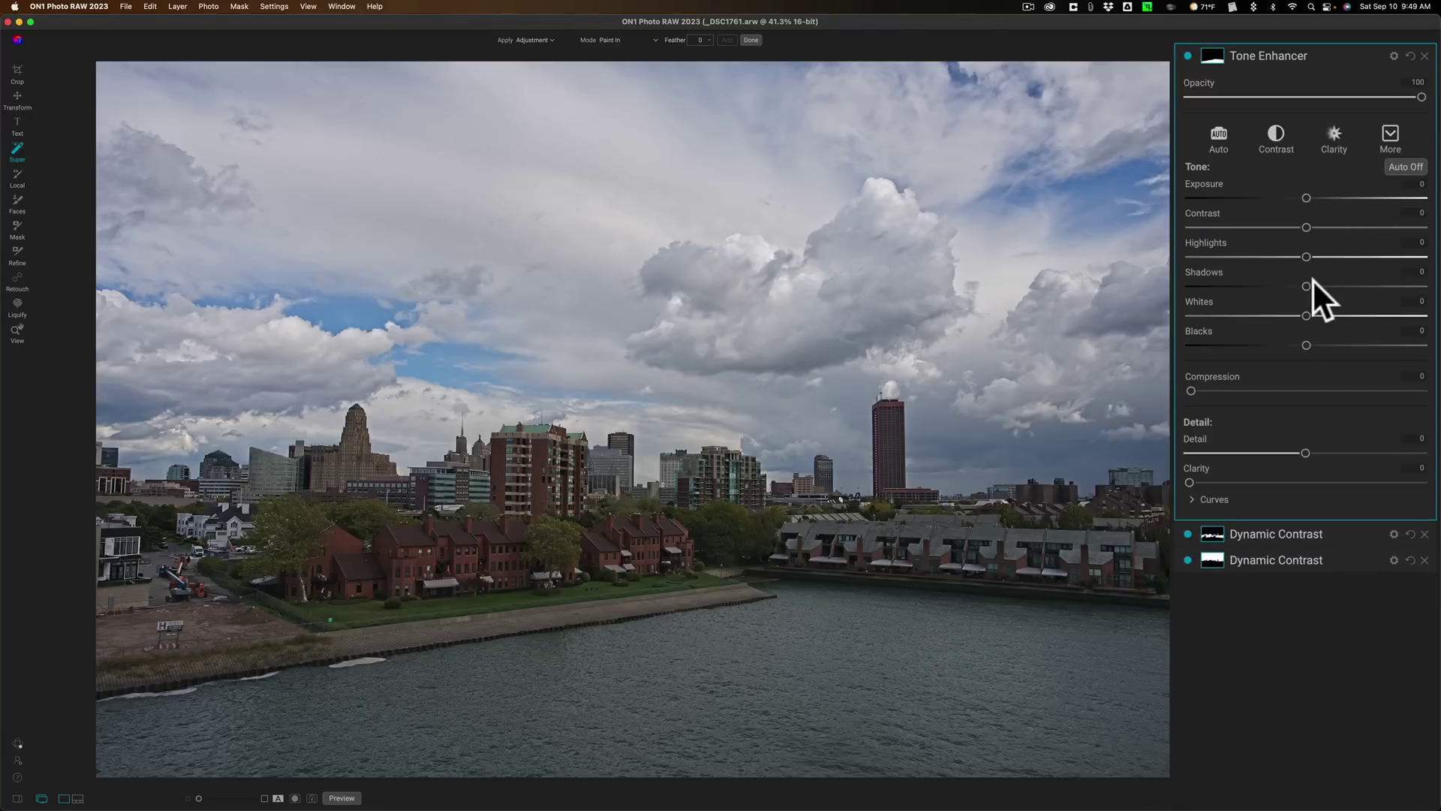
{"action": "left_click_drag", "start_coordinate": [1379, 284], "coordinate": [1405, 287]}
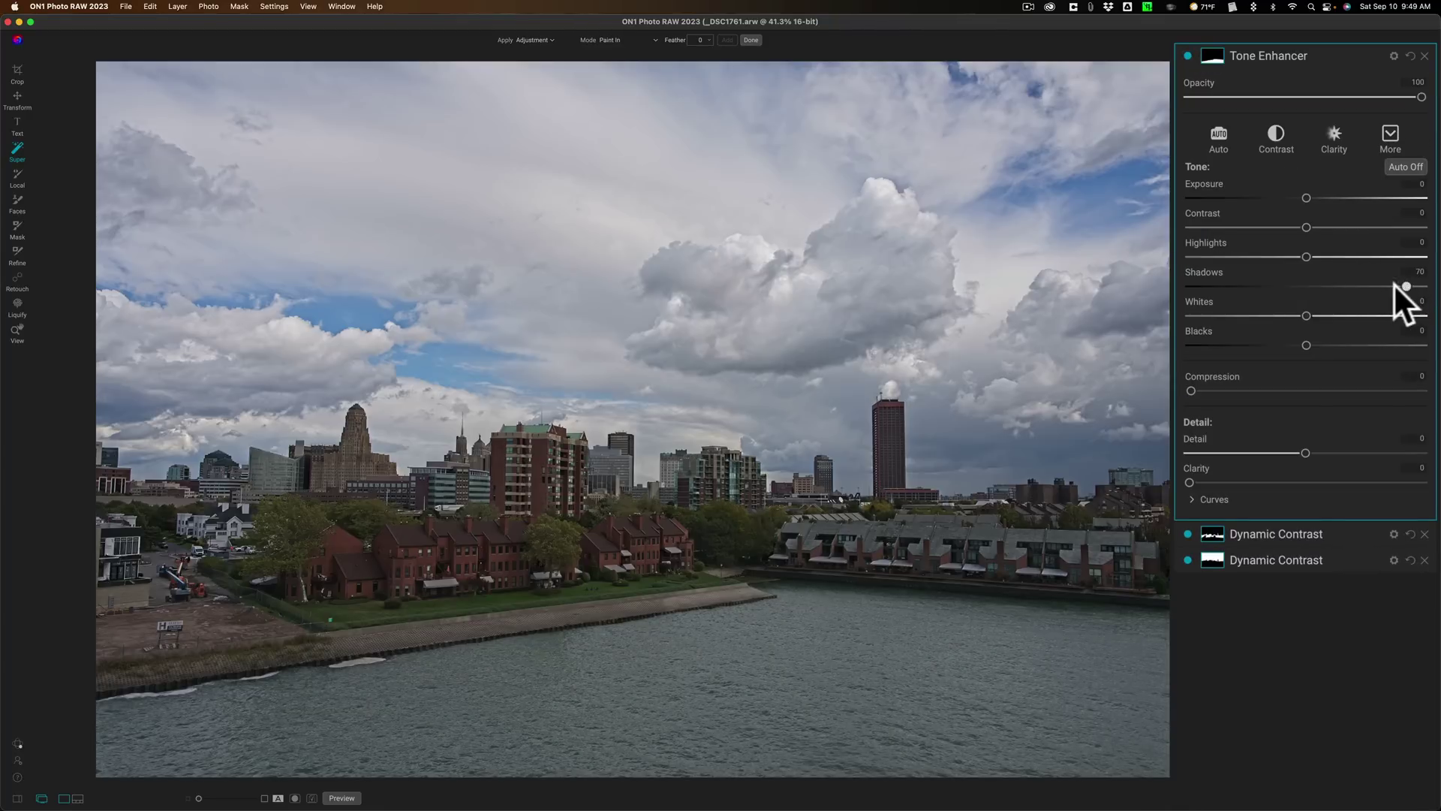
{"action": "left_click", "coordinate": [1395, 284]}
{"action": "left_click_drag", "start_coordinate": [1304, 197], "coordinate": [1312, 193]}
{"action": "left_click", "coordinate": [724, 595]}
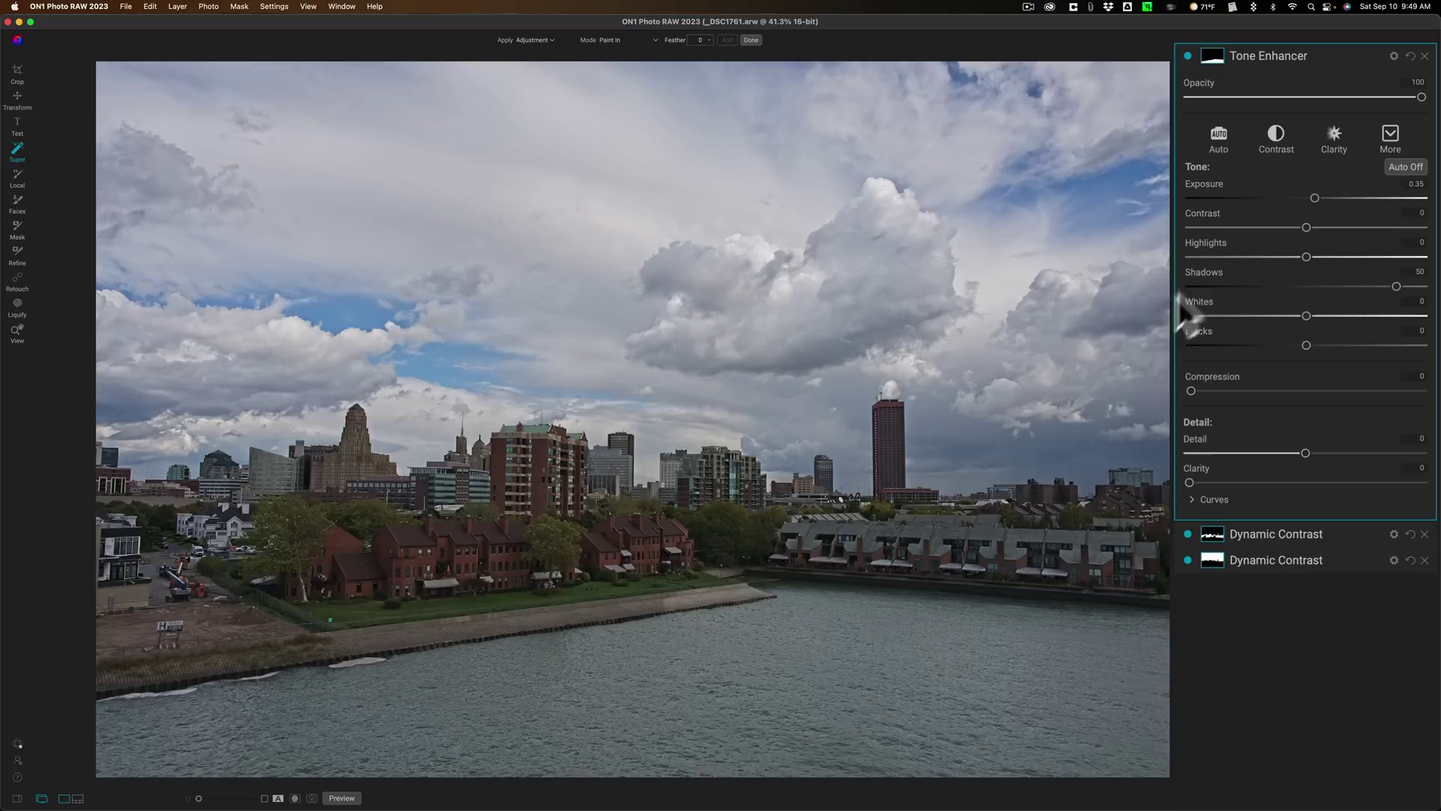
{"action": "mouse_move", "coordinate": [1214, 56]}
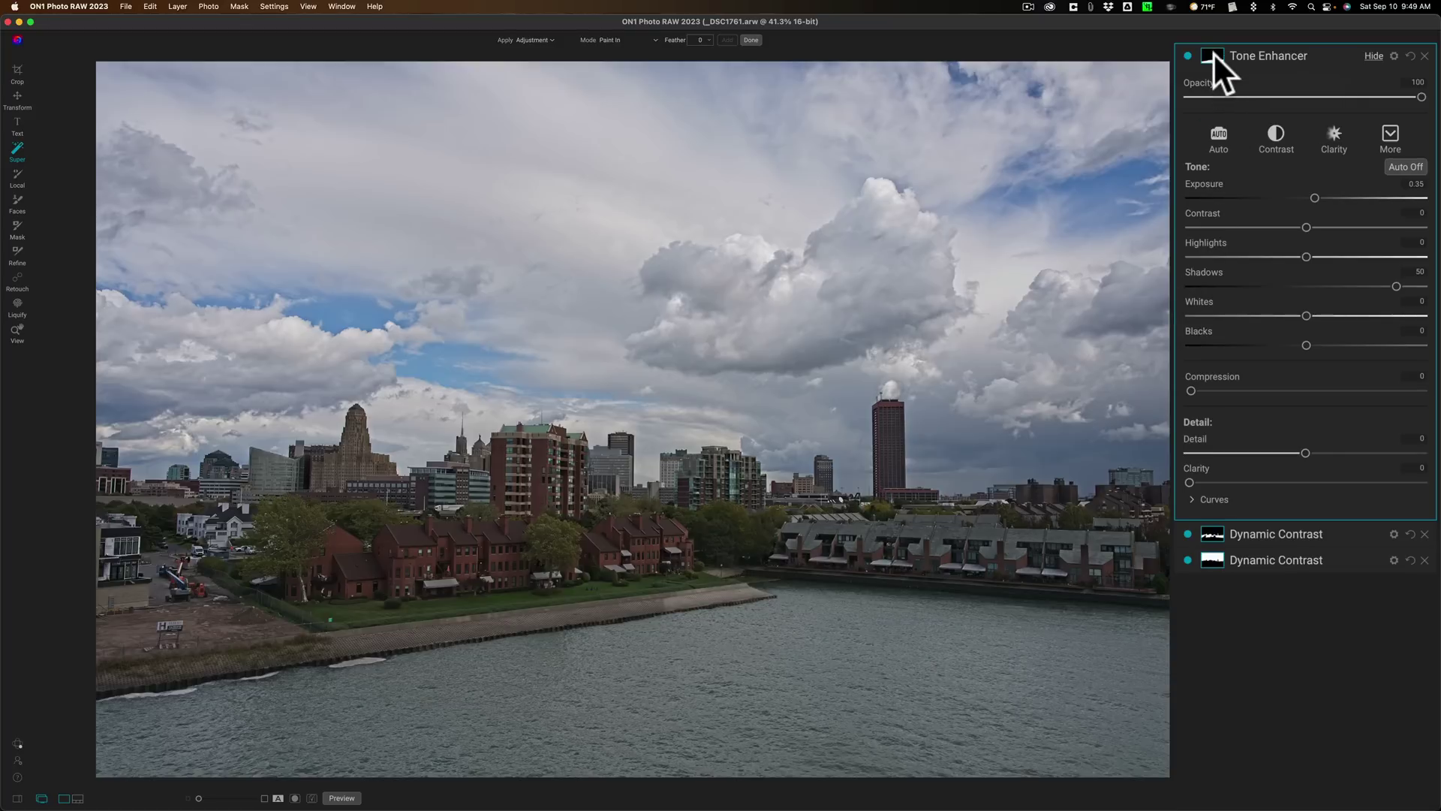
- Paint the water mask out along the shoreline with a Paint Out brush at Feather 100
{"action": "left_click", "coordinate": [1213, 54]}
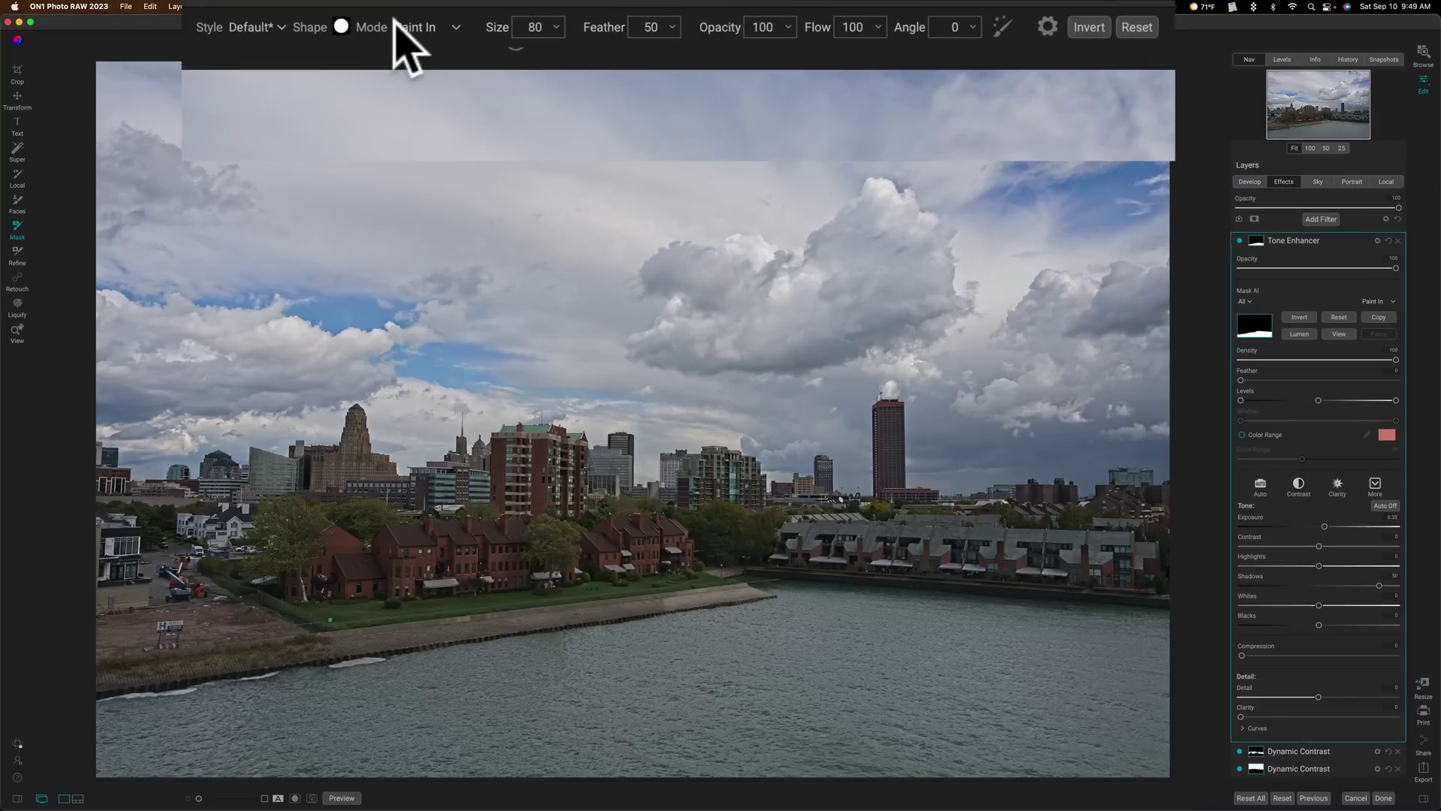
{"action": "left_click", "coordinate": [411, 28]}
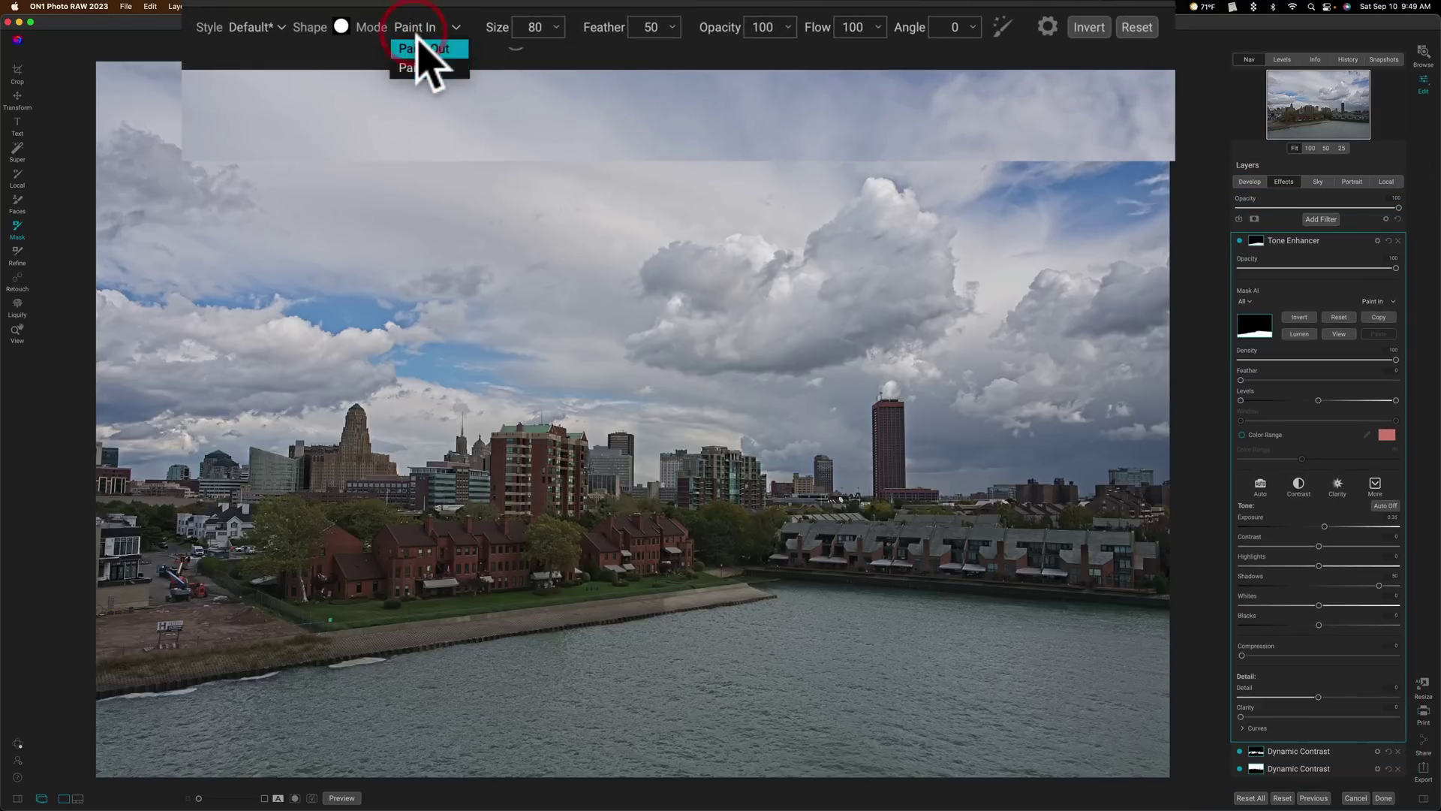
{"action": "left_click", "coordinate": [417, 47]}
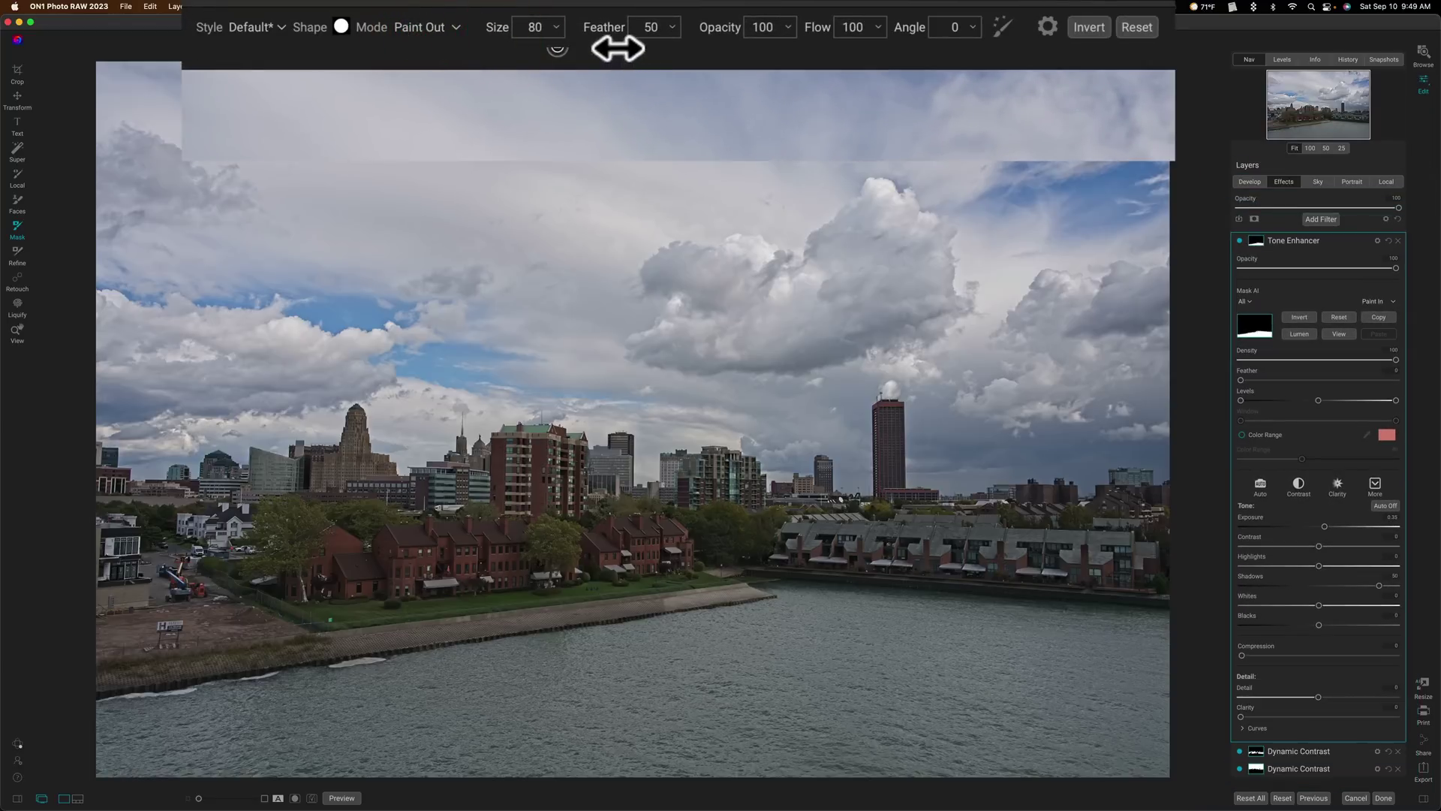
{"action": "left_click_drag", "start_coordinate": [622, 48], "coordinate": [782, 51]}
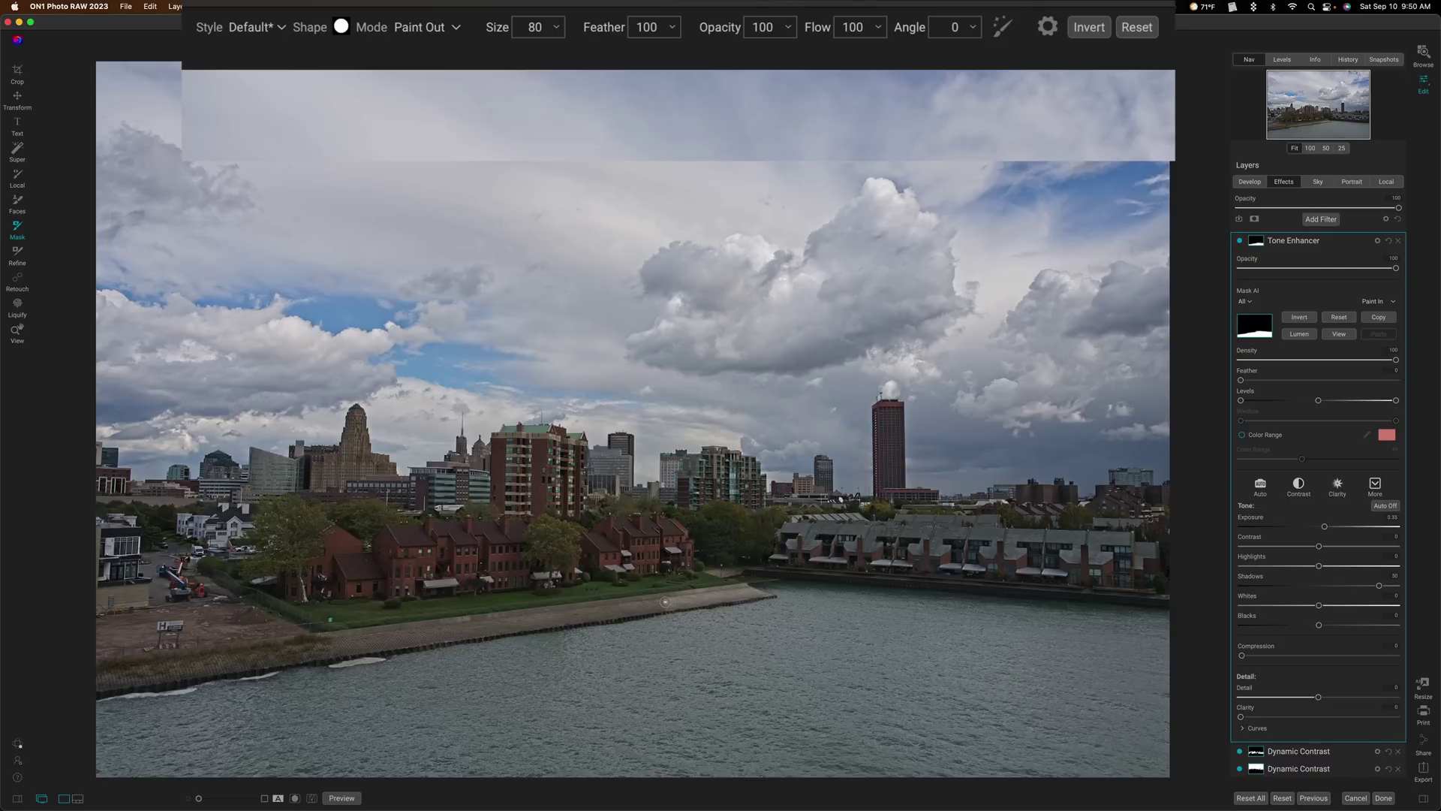
{"action": "key", "text": "bracketright"}
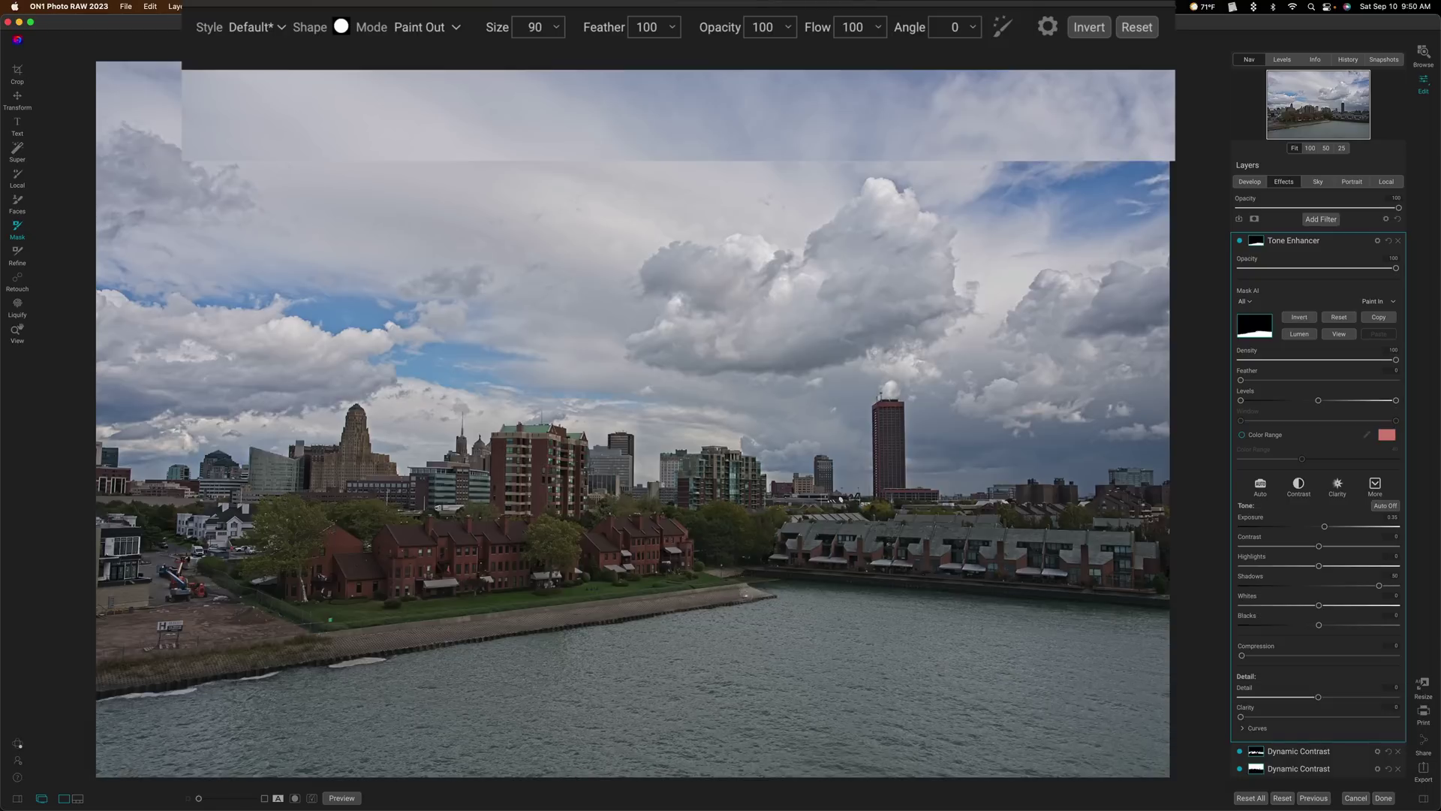
{"action": "left_click", "coordinate": [749, 596]}
{"action": "key", "text": "bracketleft"}
{"action": "key", "text": "bracketleft"}
{"action": "key", "text": "bracketleft"}
{"action": "left_click", "coordinate": [687, 597]}
- Switch the brush to Paint In at size 100 and paint the mask back over the water
{"action": "left_click", "coordinate": [421, 30]}
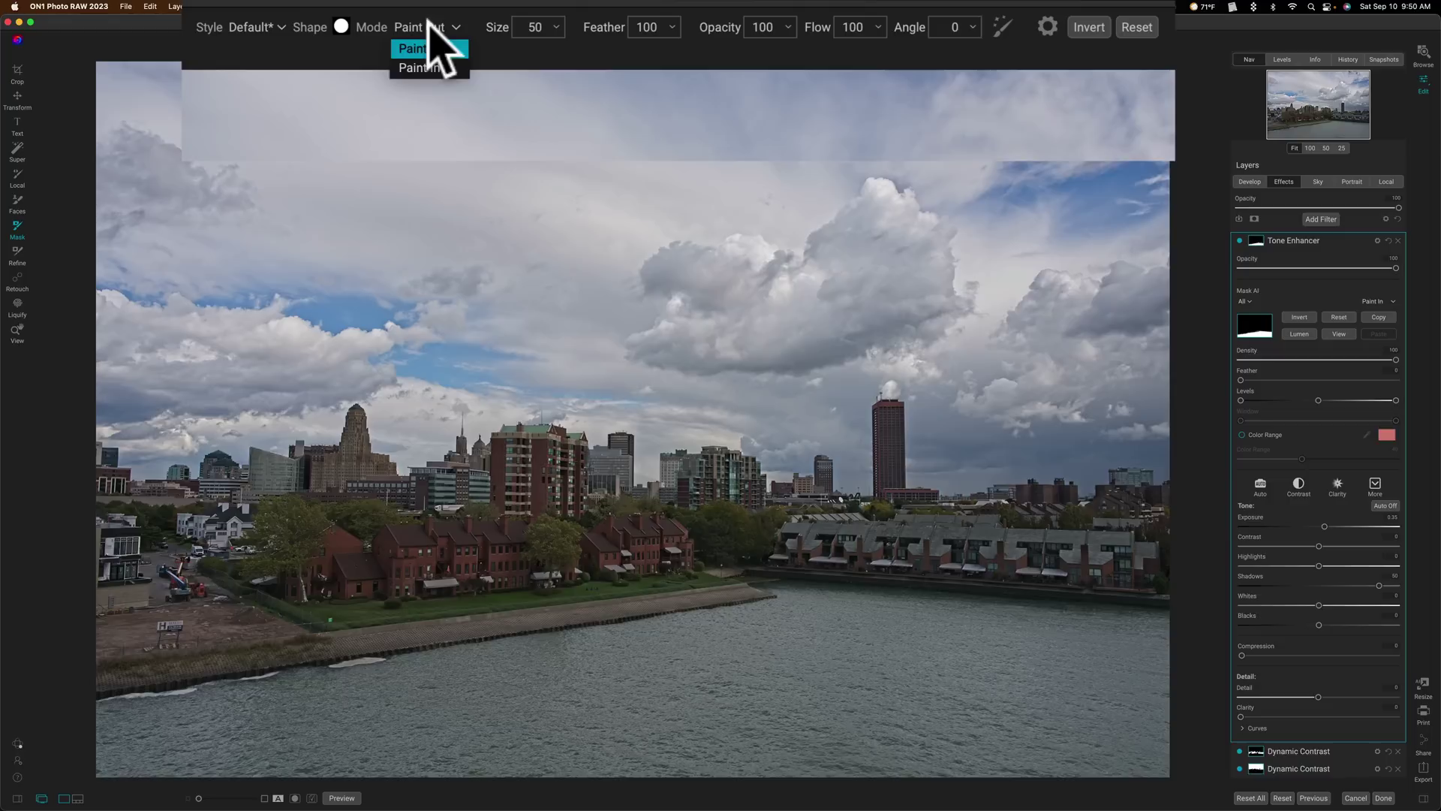
{"action": "left_click", "coordinate": [428, 67]}
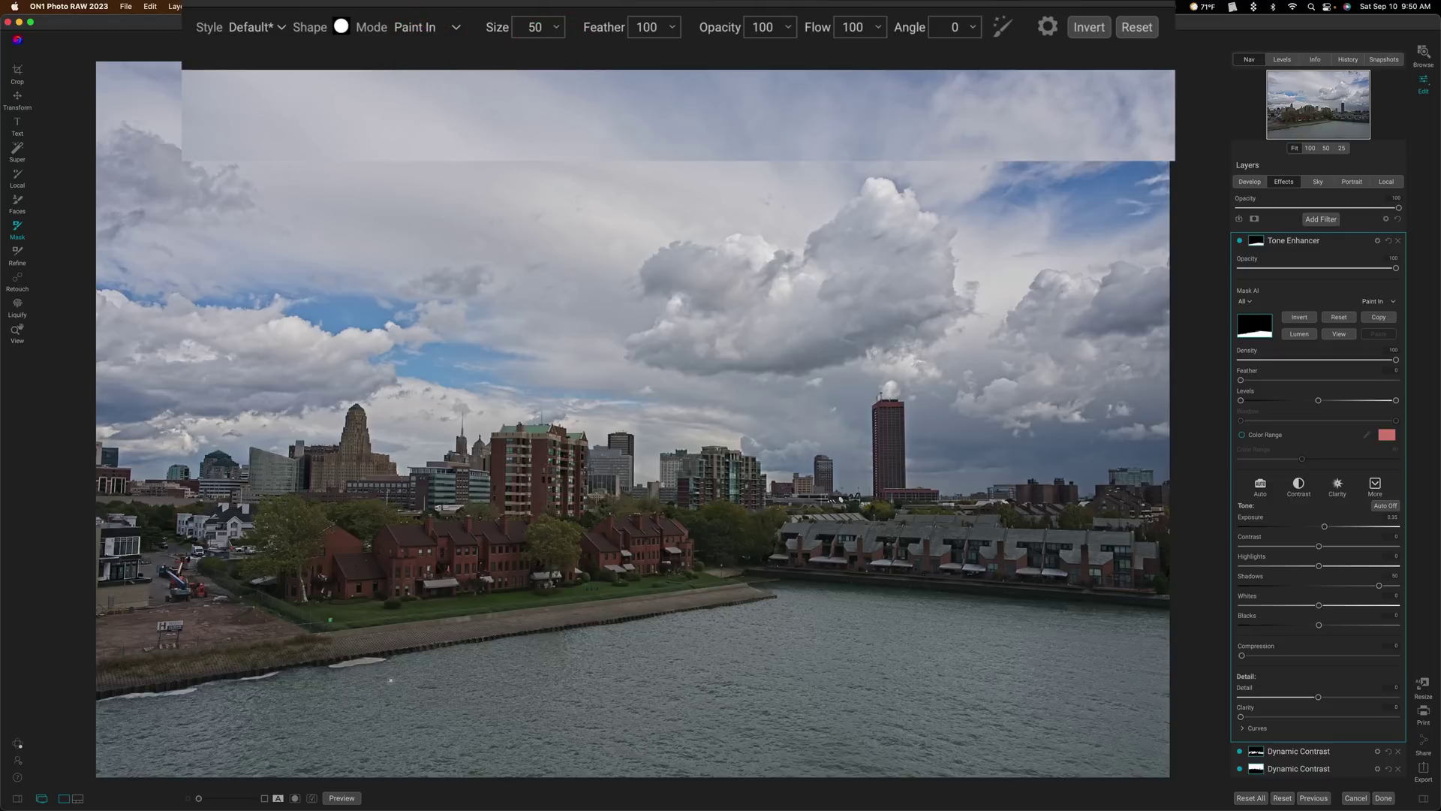
{"action": "key", "text": "bracketright"}
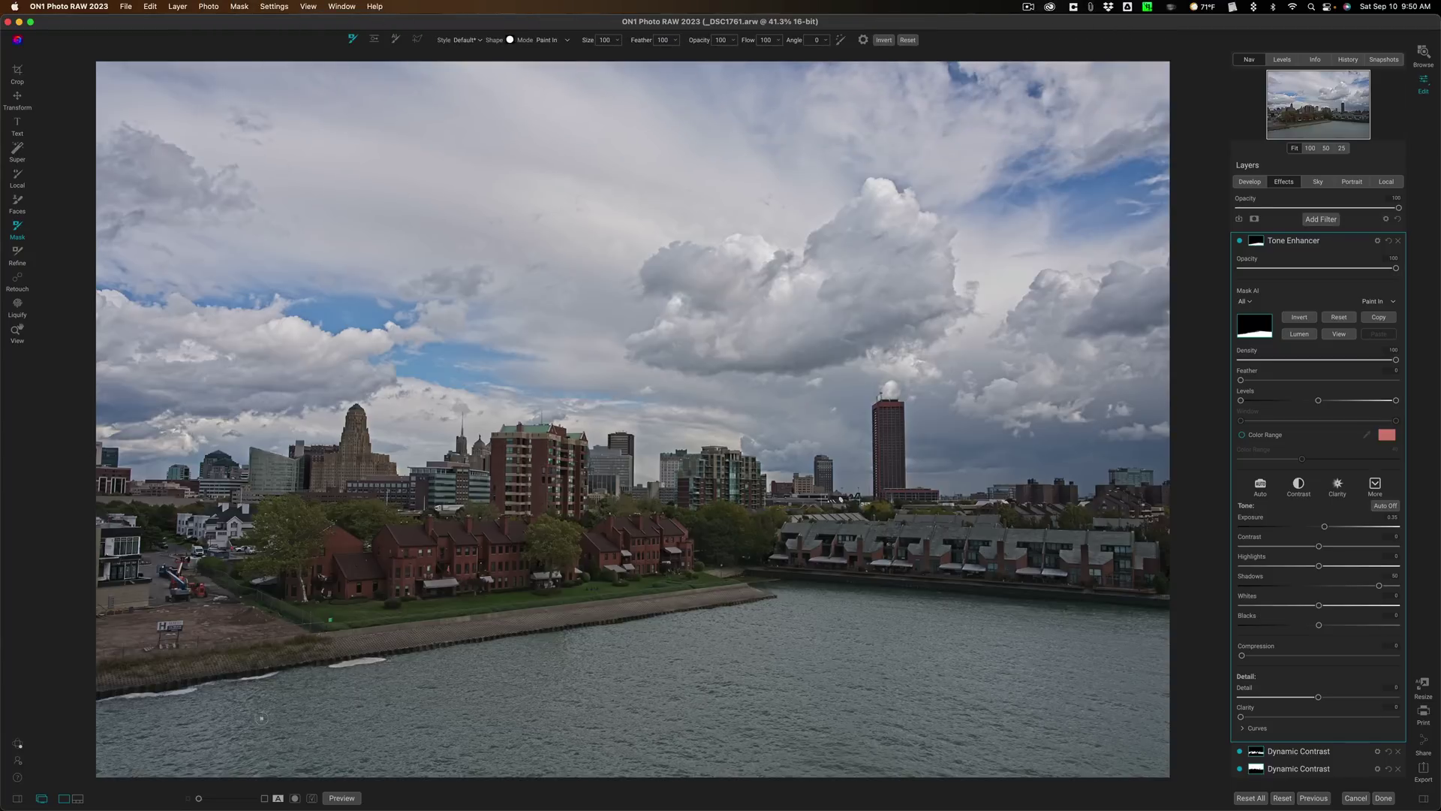
{"action": "left_click", "coordinate": [435, 715]}
- Switch to the View tool, then back to the Super Select tool
{"action": "left_click", "coordinate": [16, 330]}
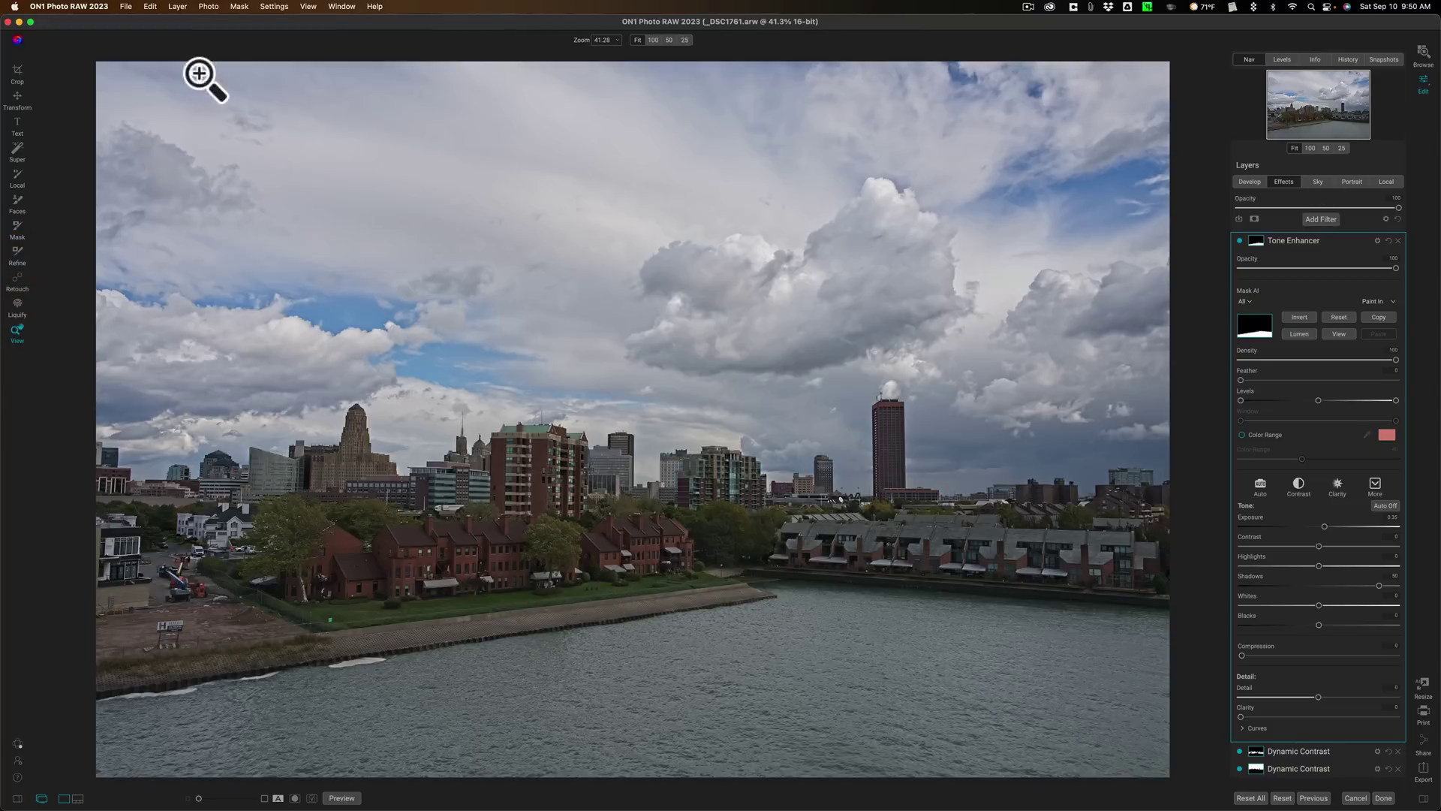
{"action": "left_click", "coordinate": [16, 148]}
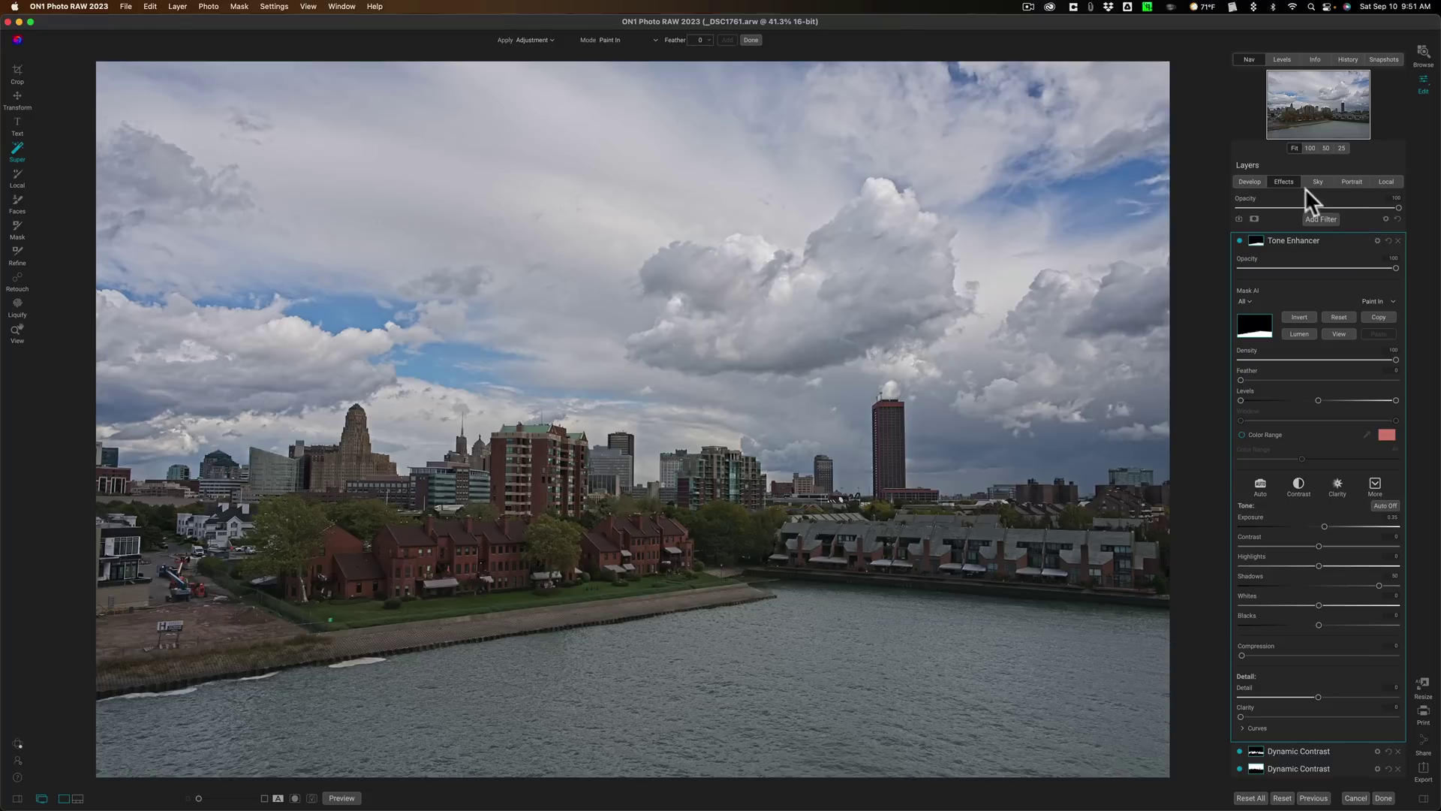
- Switch to the Develop settings and check Noise & Sharpening, leaving it at zero and collapsed
{"action": "left_click", "coordinate": [1248, 183]}
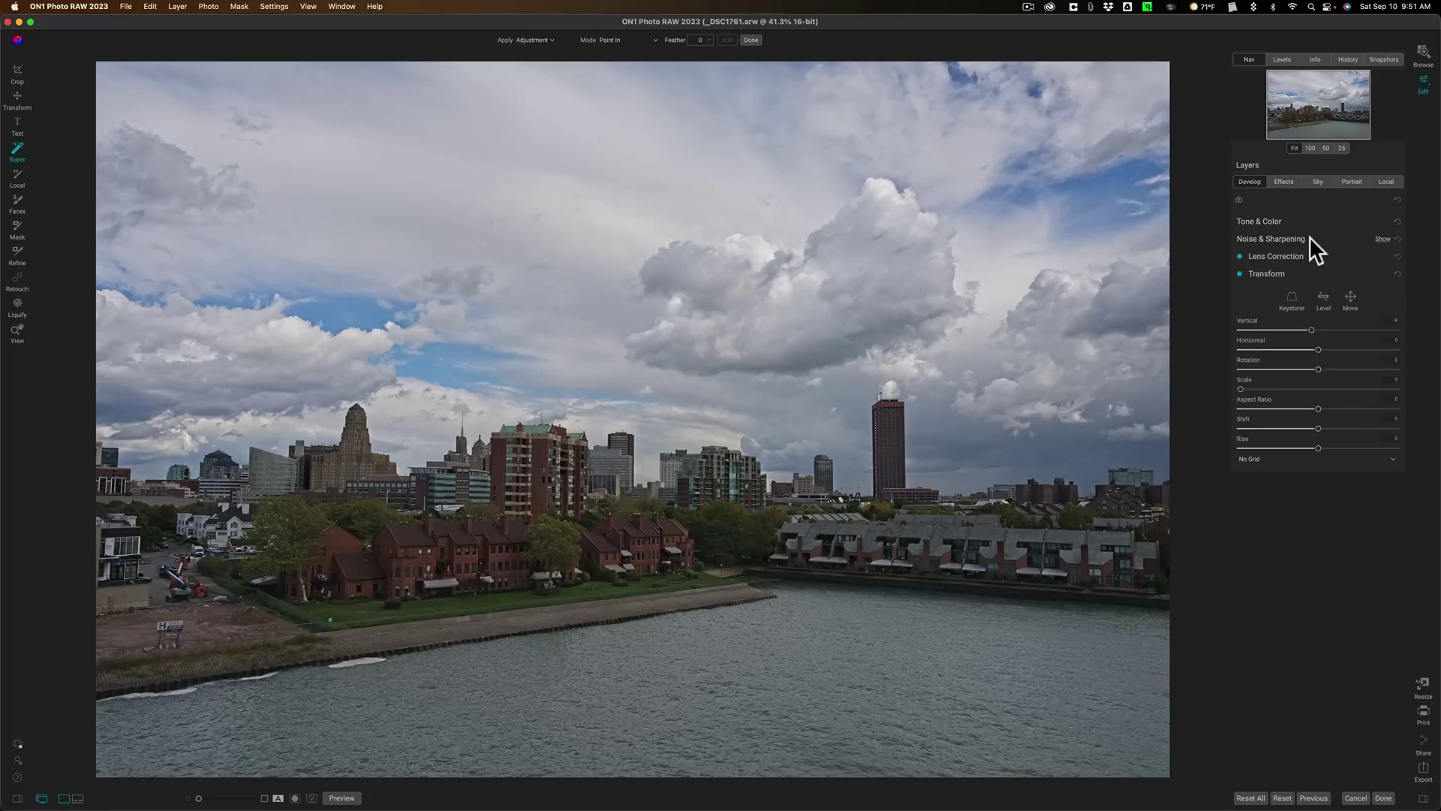
{"action": "left_click", "coordinate": [1309, 237]}
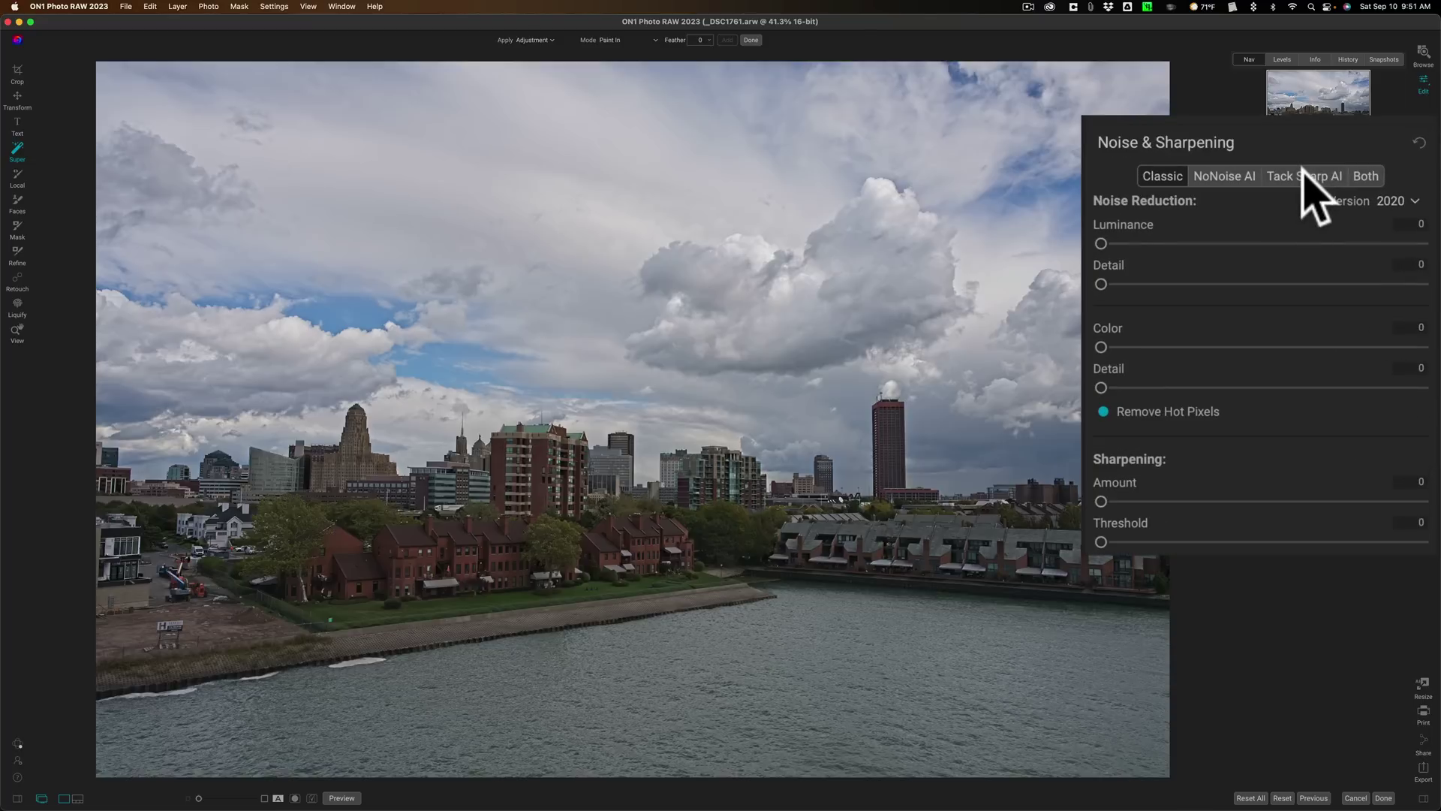
{"action": "left_click", "coordinate": [1244, 140]}
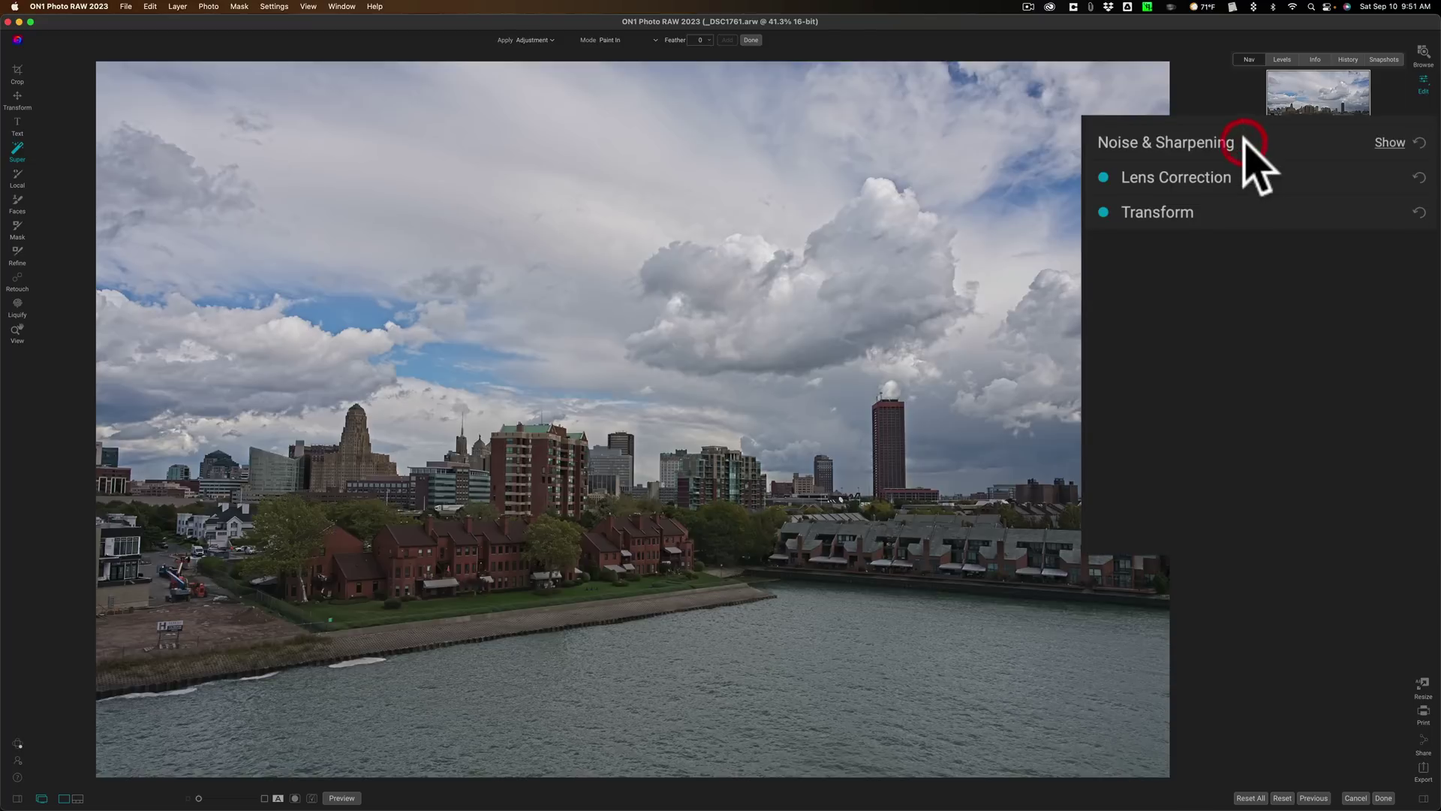